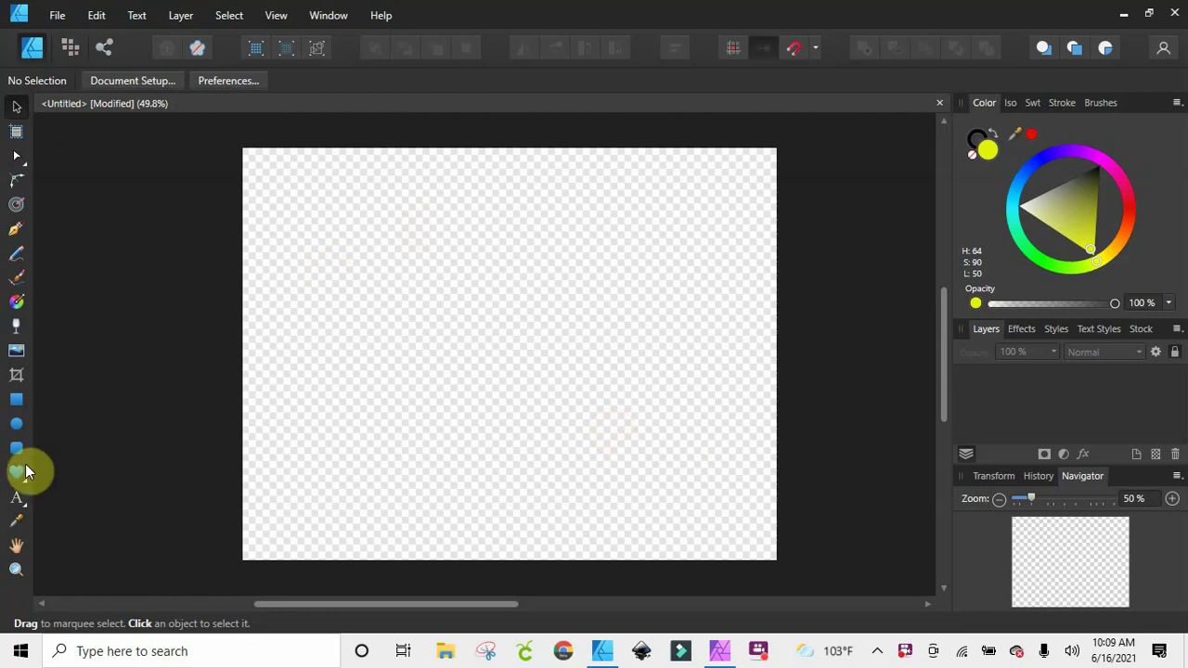
- Draw a yellow rectangle over the entire page and lock its layer
left_click(17, 400)
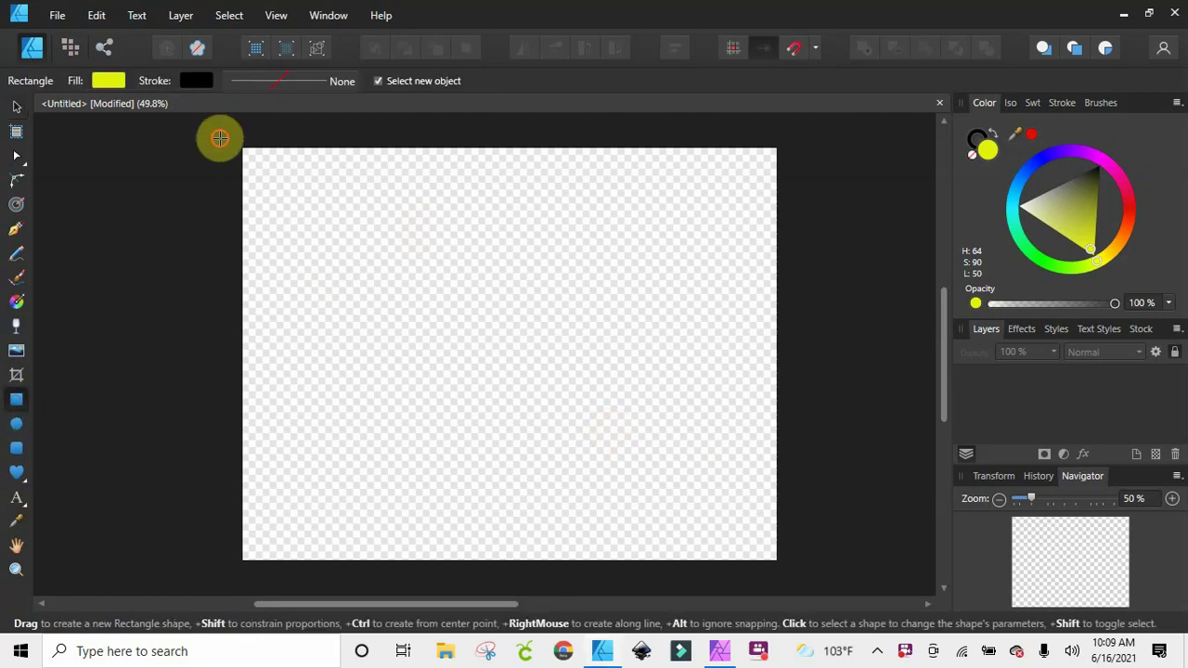
left_click_drag(220, 137, 833, 573)
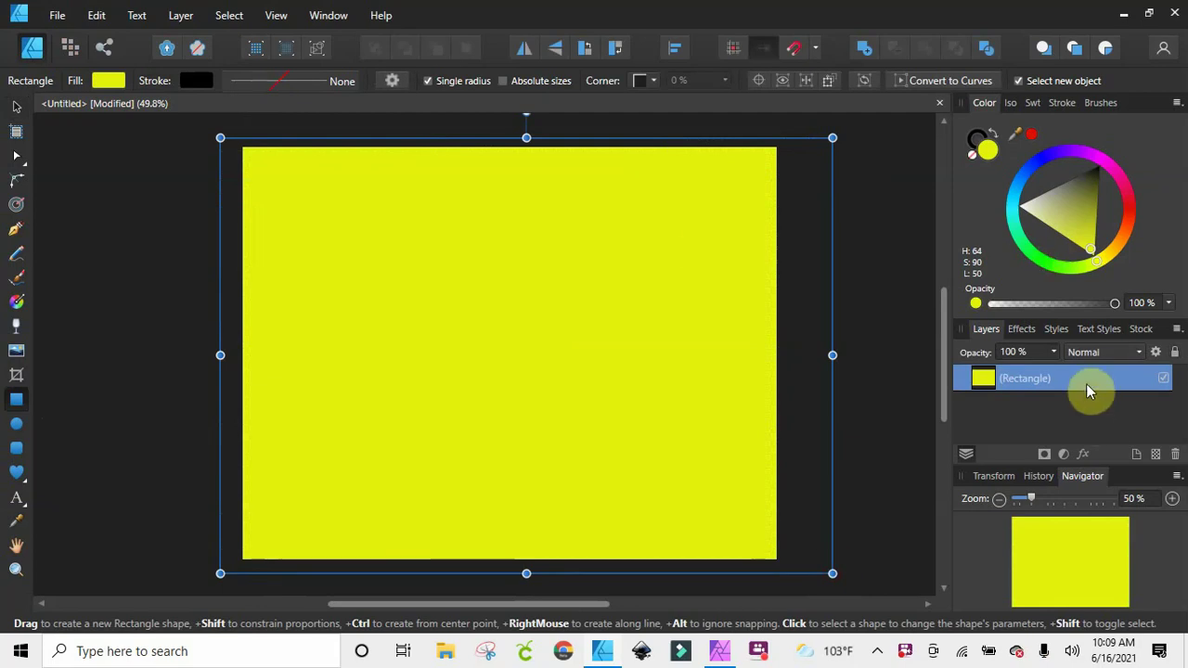
right_click(1086, 383)
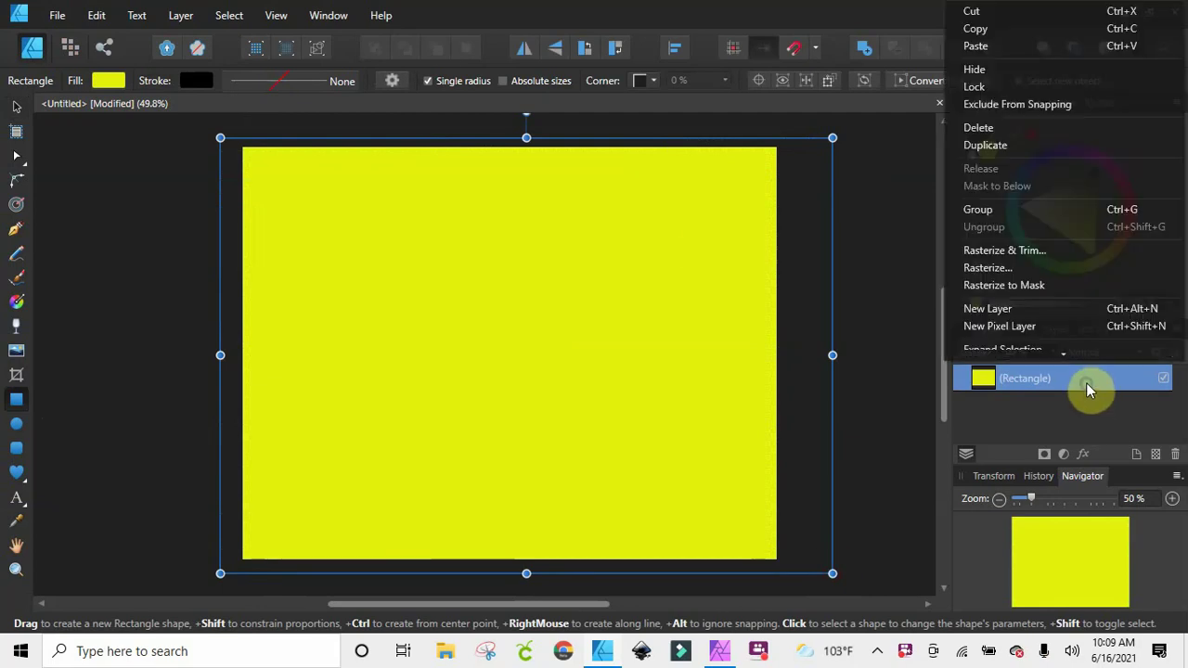
left_click(1045, 95)
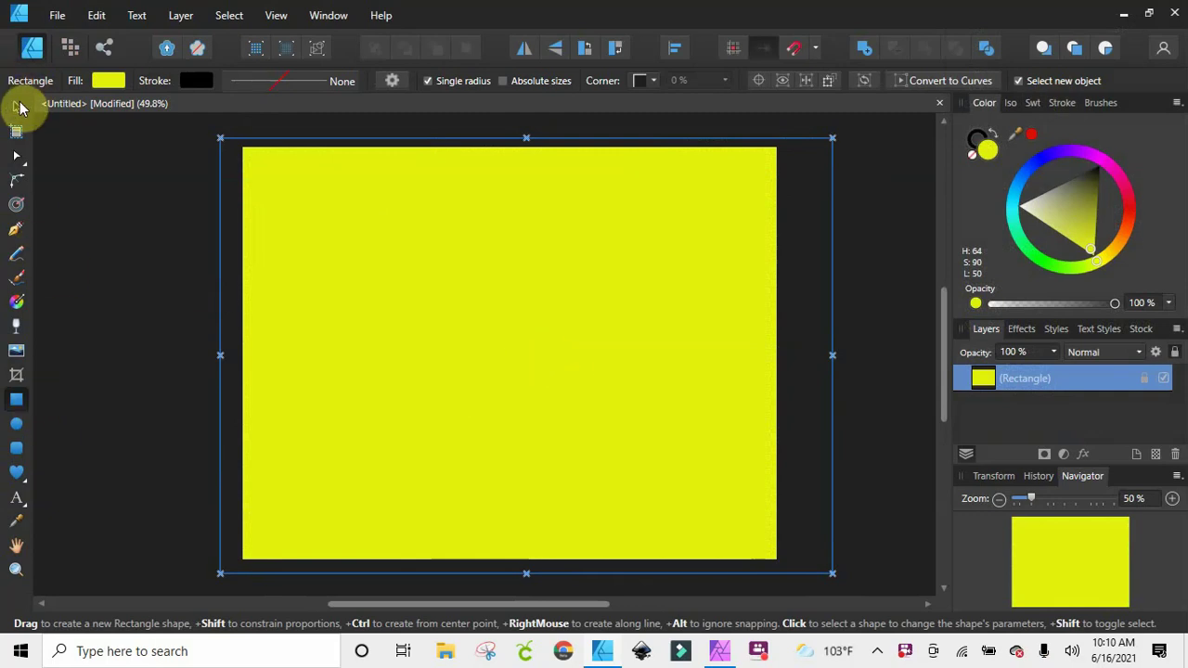
left_click(16, 107)
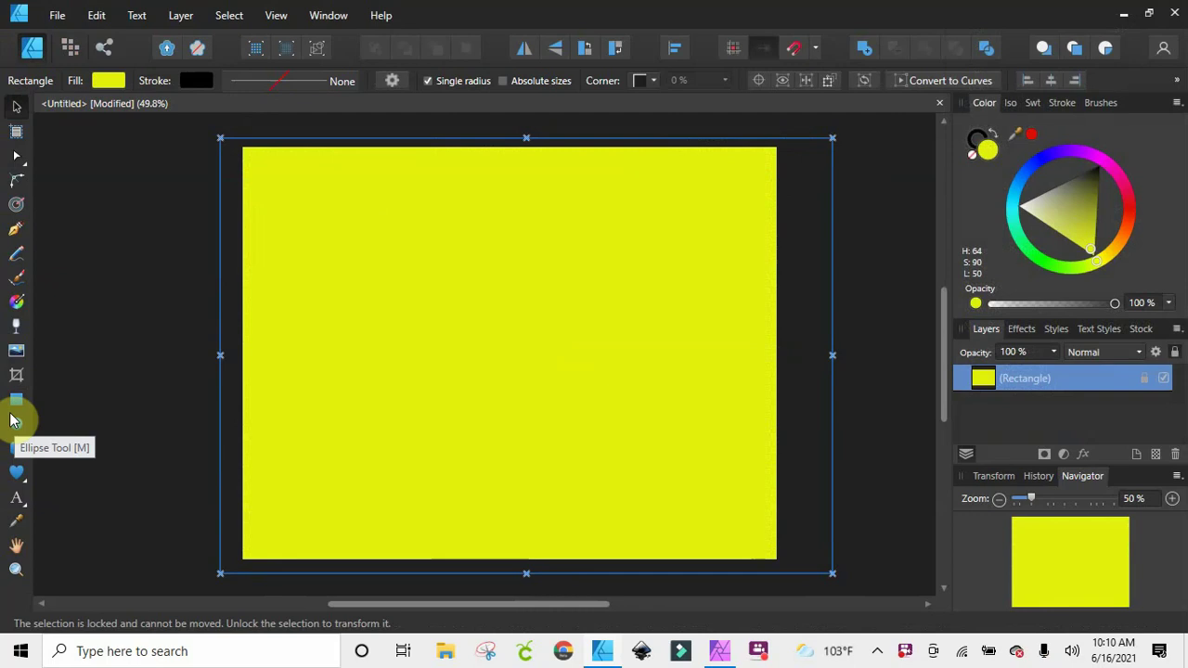
- Add artistic text 'DOPE' near the top of the page
left_click(17, 497)
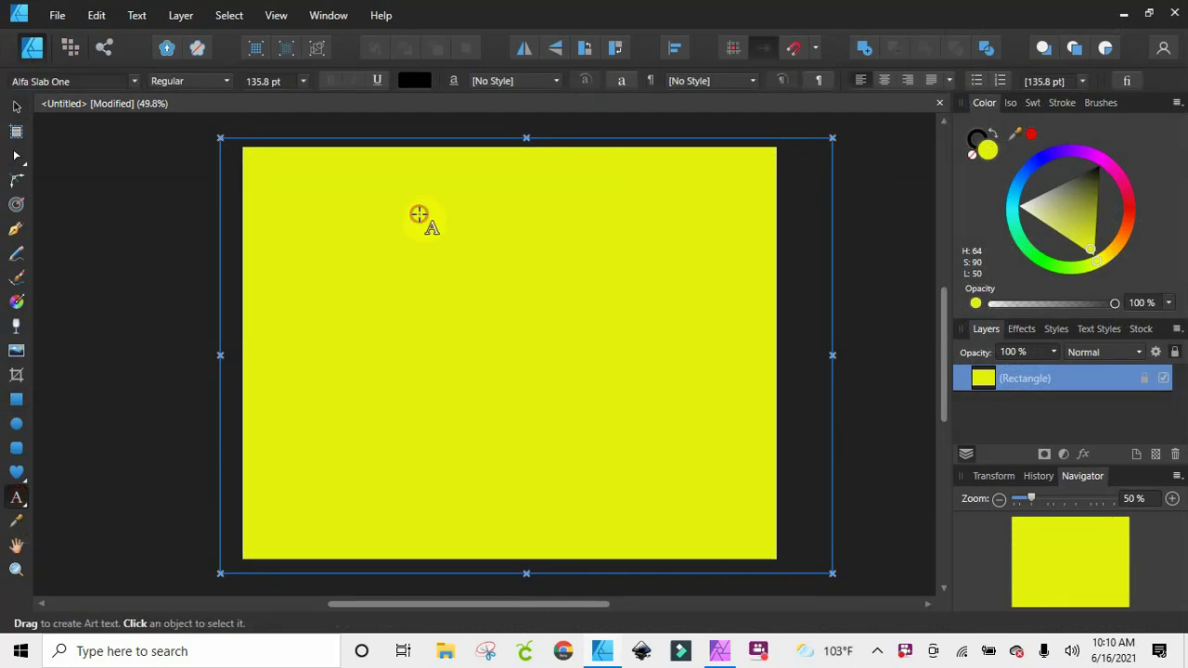
left_click_drag(419, 218, 472, 289)
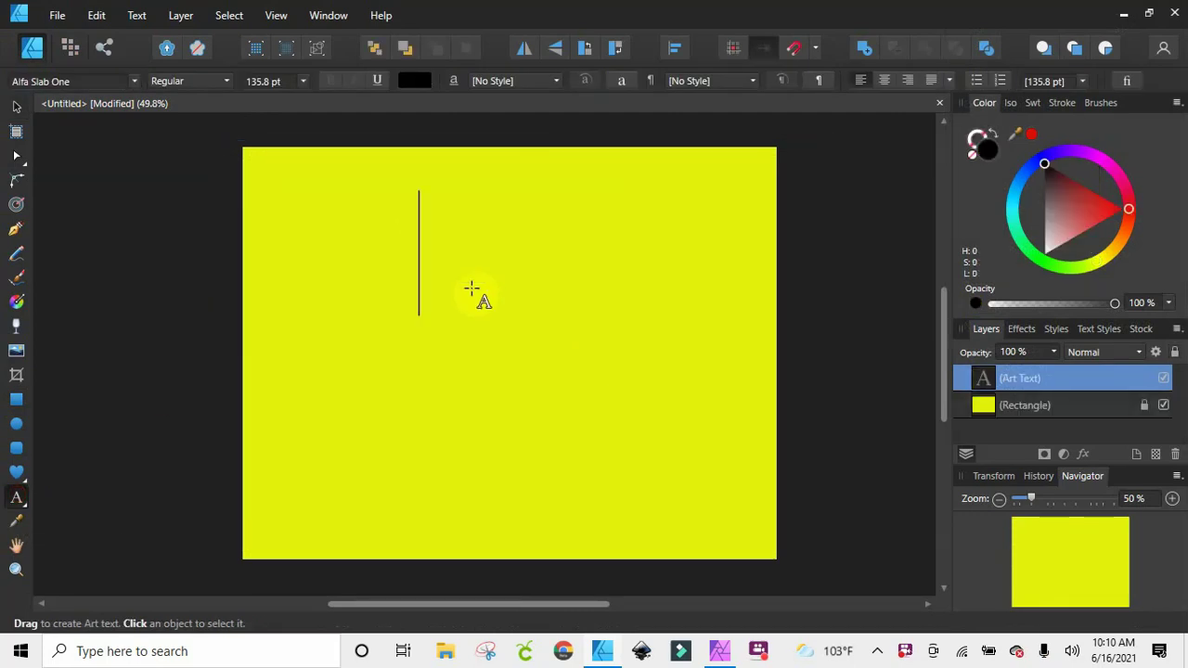
type("DOPE")
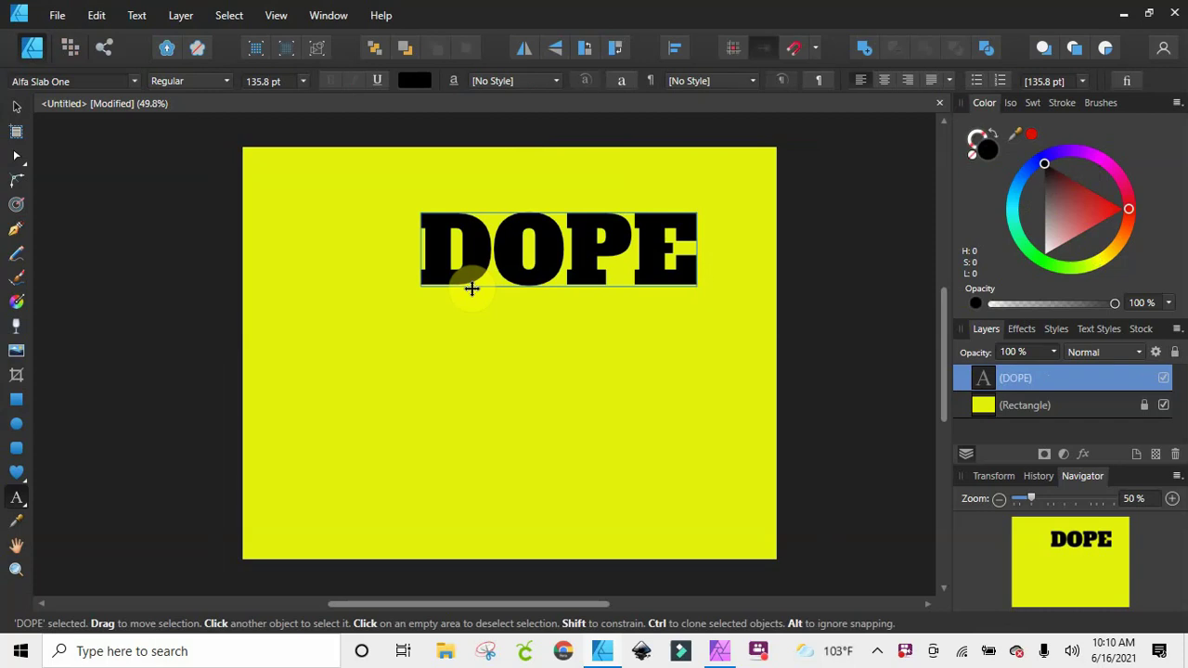
- Duplicate DOPE twice with Ctrl+J and stack the copies beneath the first
key("ctrl+j")
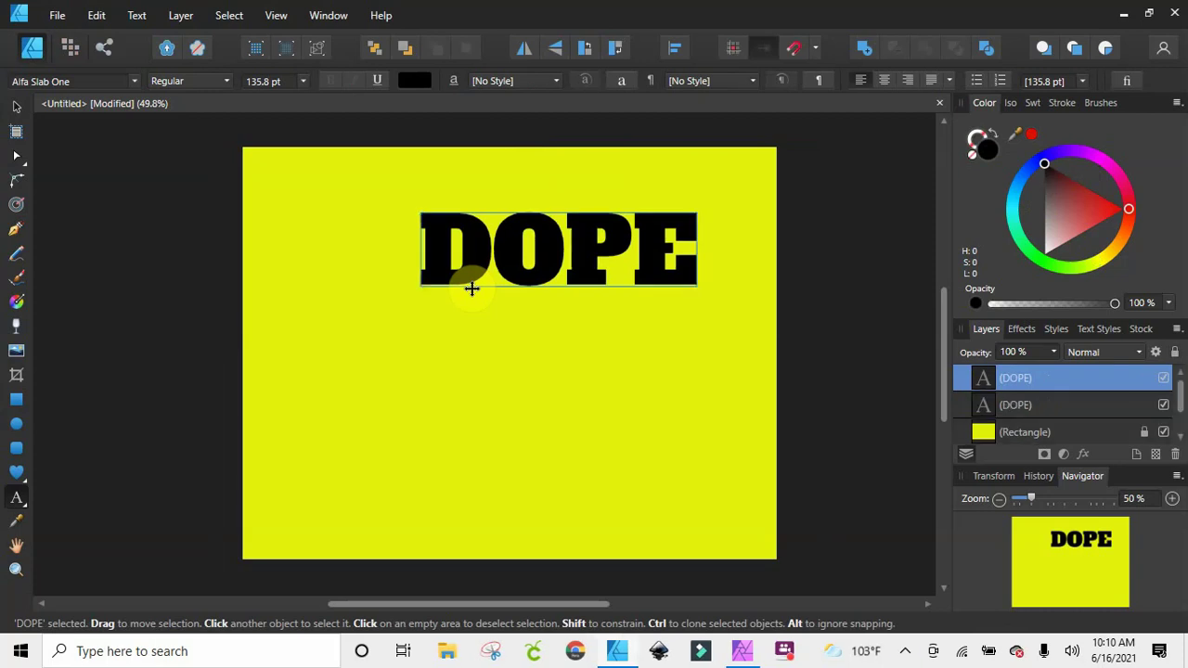
key("ctrl+j")
key("Escape")
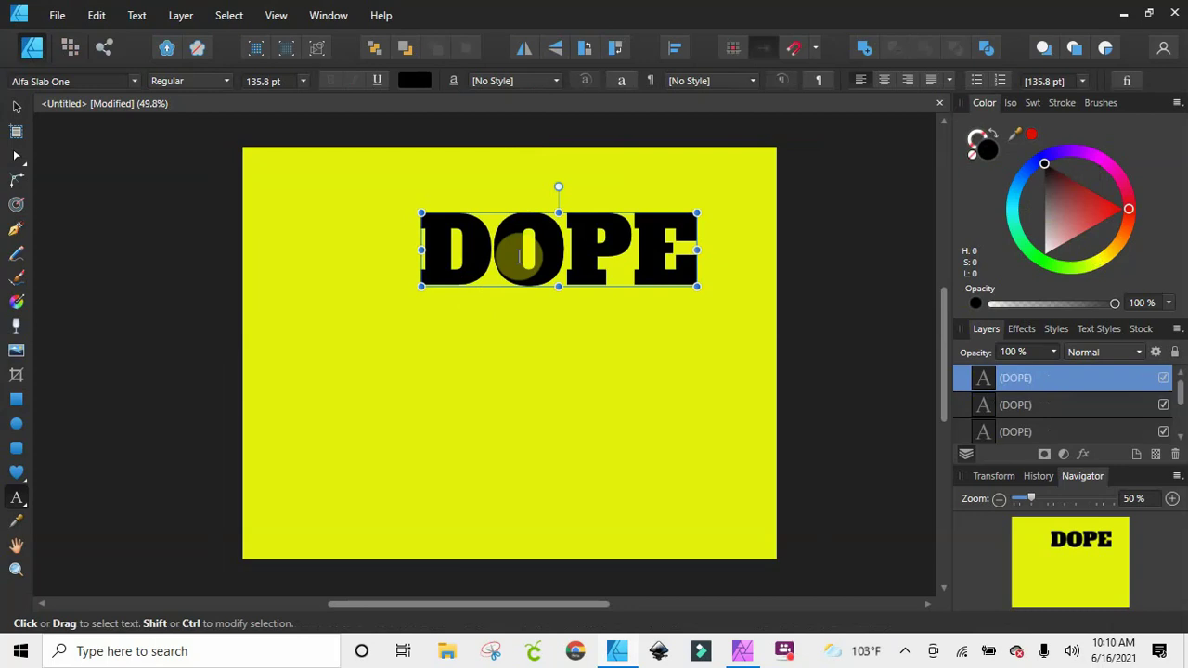
key("v")
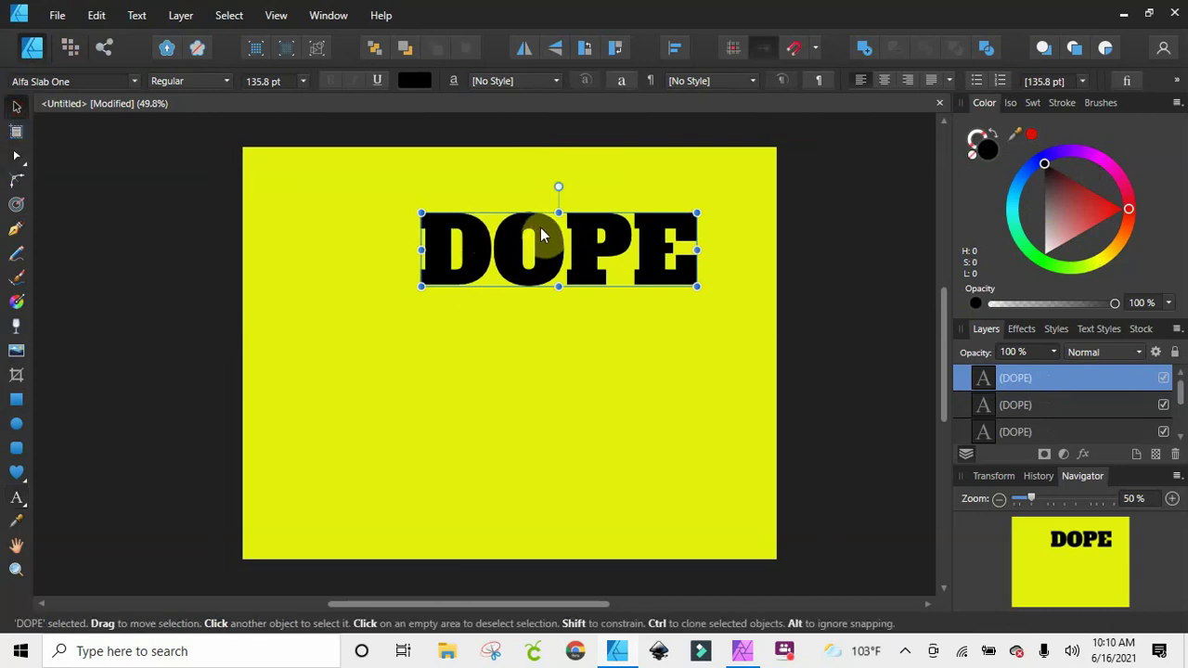
left_click_drag(539, 233, 543, 309)
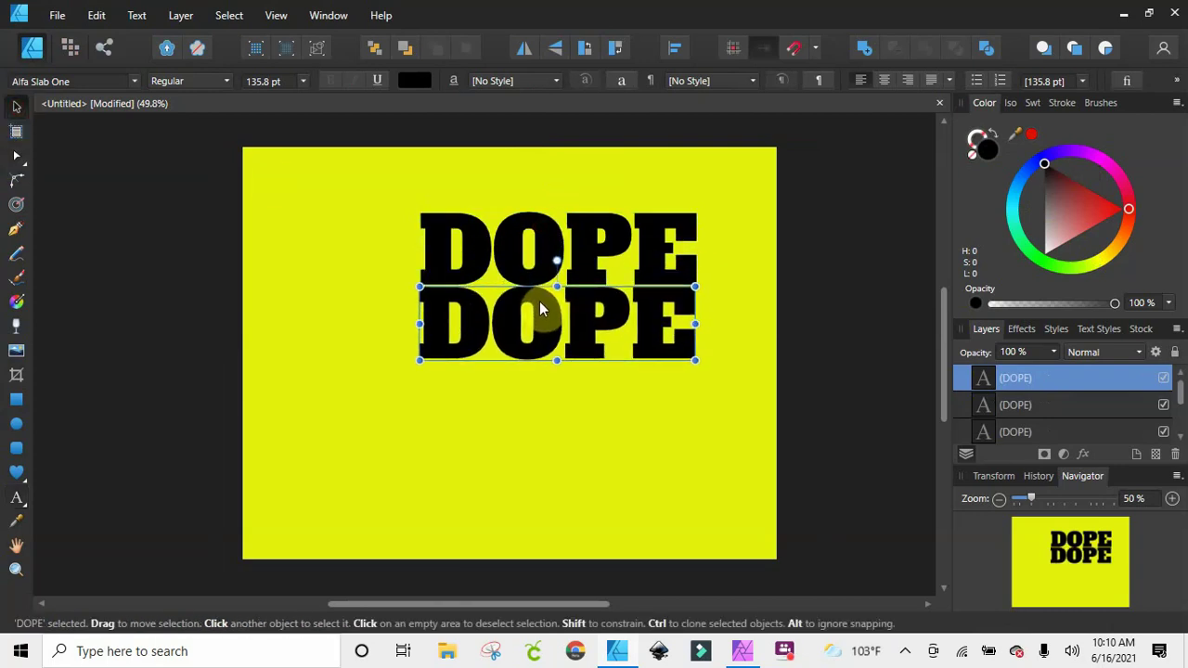
left_click_drag(539, 246, 538, 394)
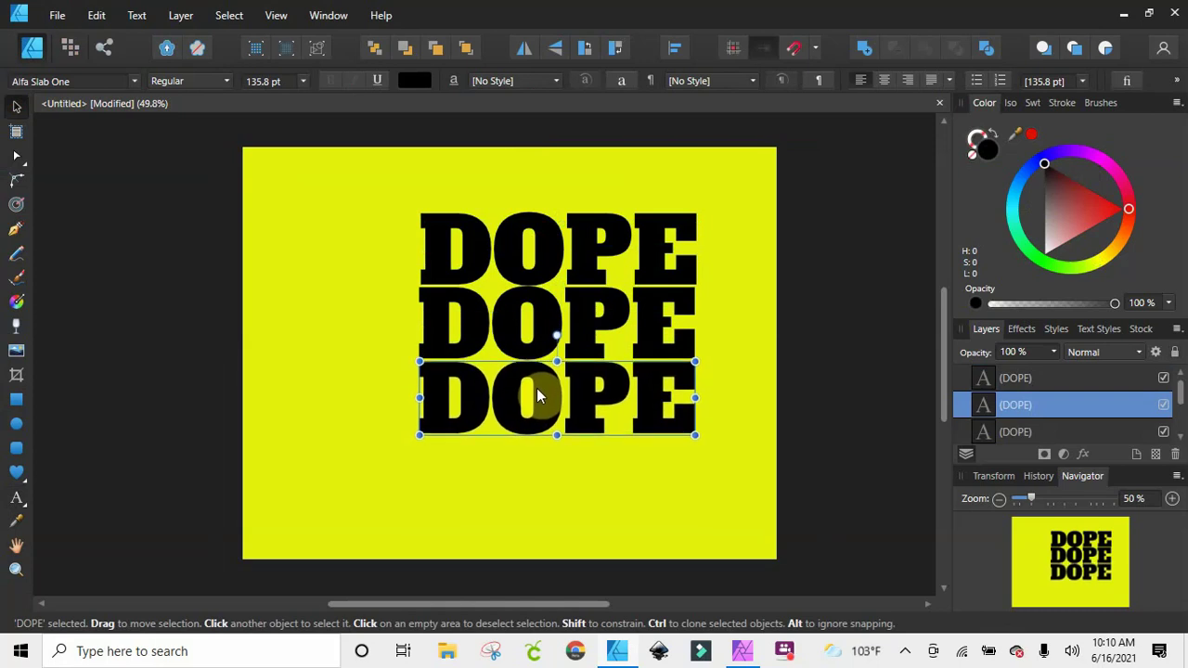
- Select the three DOPE lines and apply Align Left
left_click(713, 325)
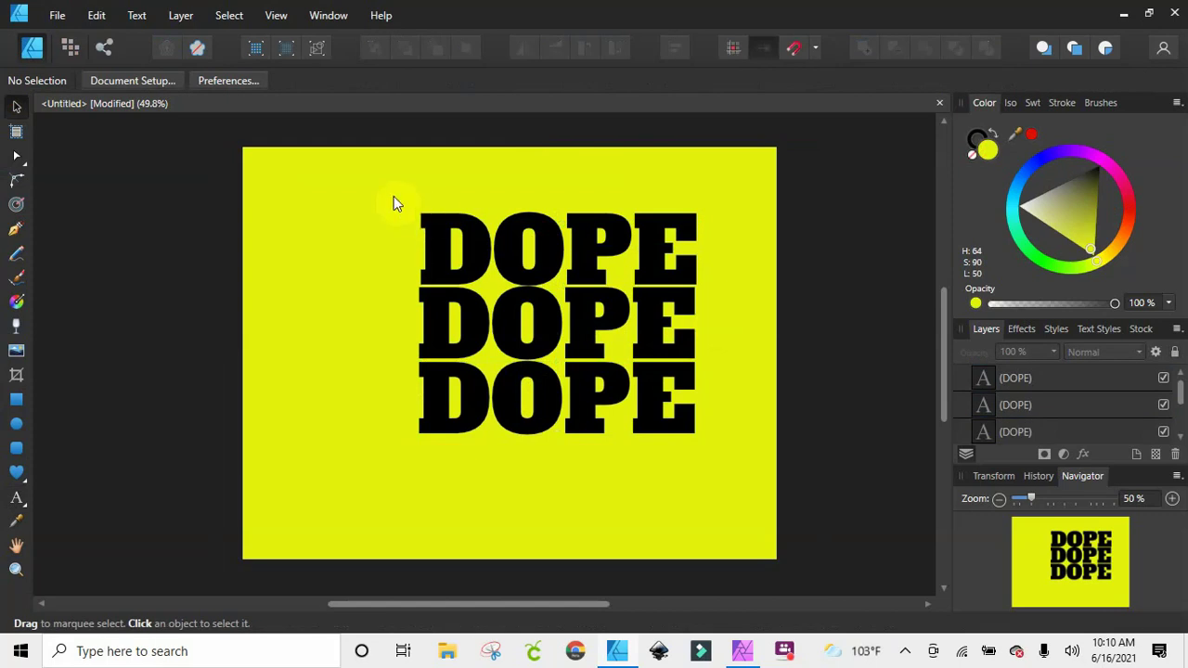
left_click_drag(392, 192, 723, 479)
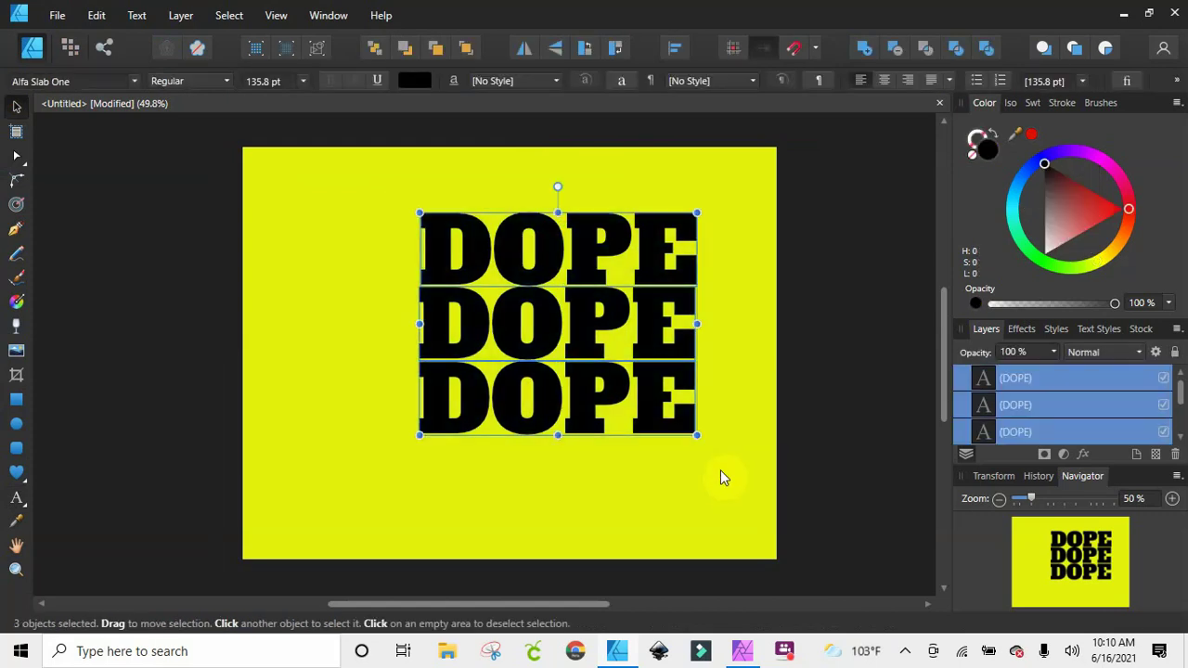
left_click(678, 48)
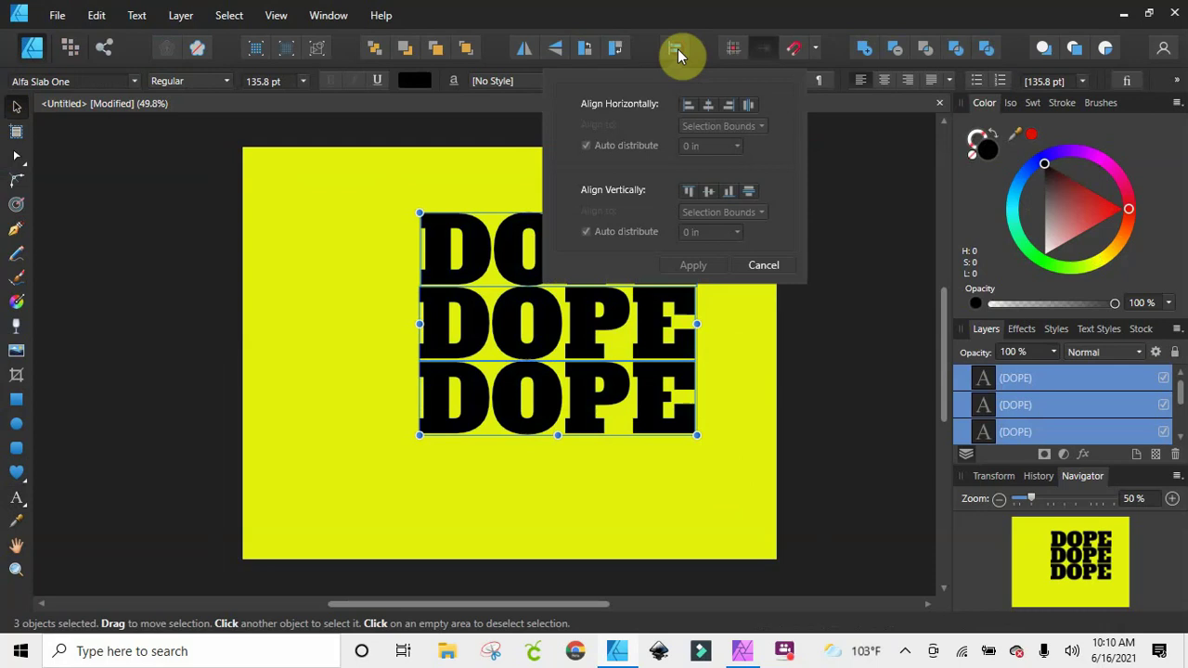
left_click(688, 106)
left_click(699, 262)
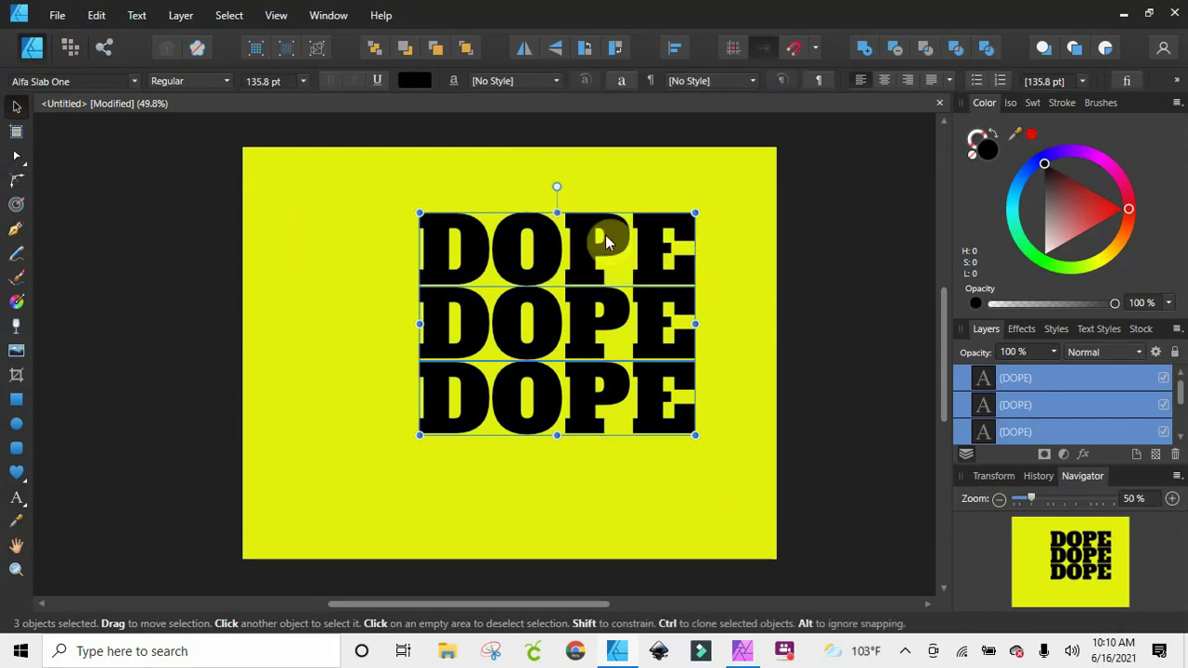
- Reselect all three DOPE lines together
left_click(596, 195)
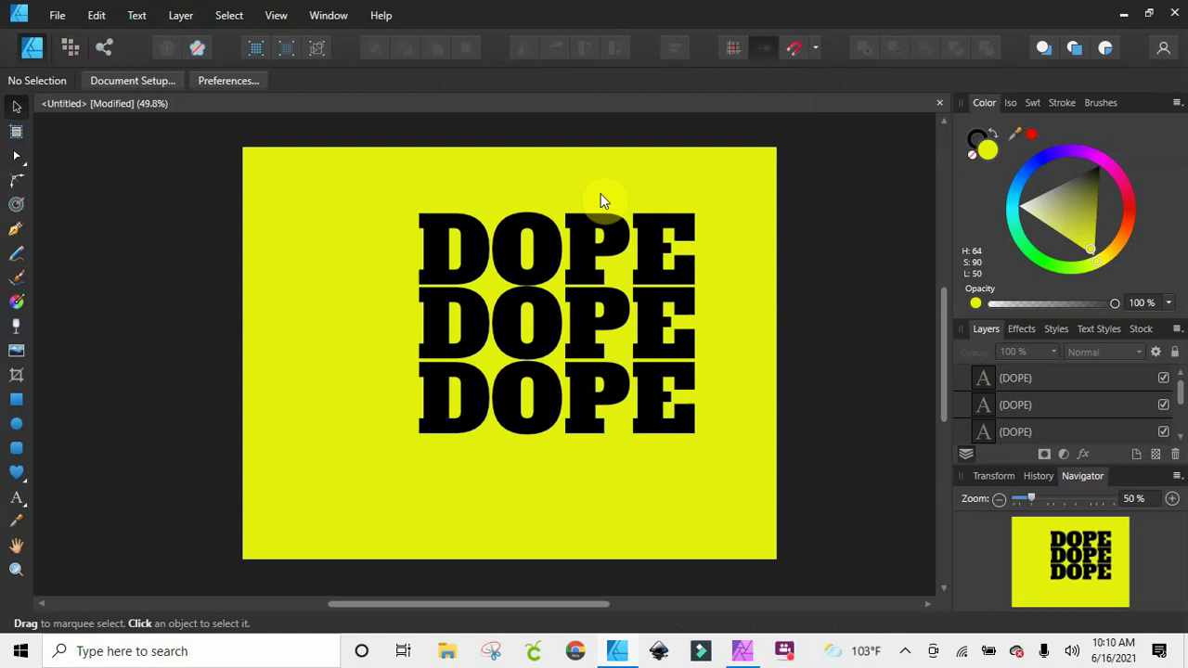
left_click(587, 267)
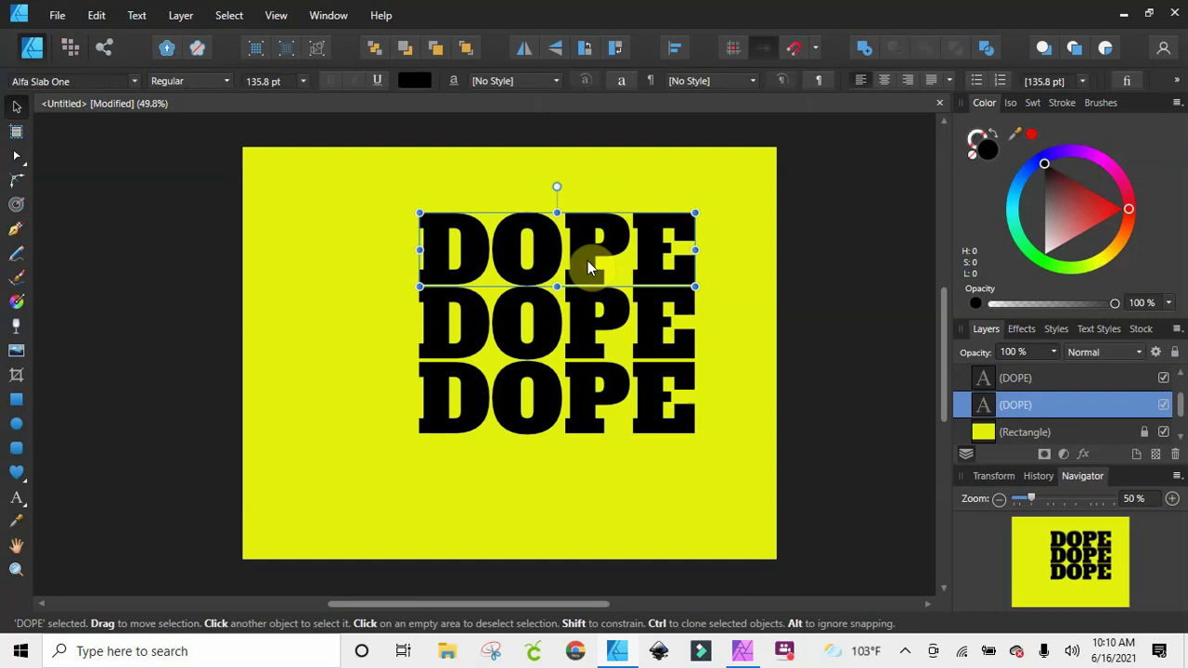
left_click(595, 187)
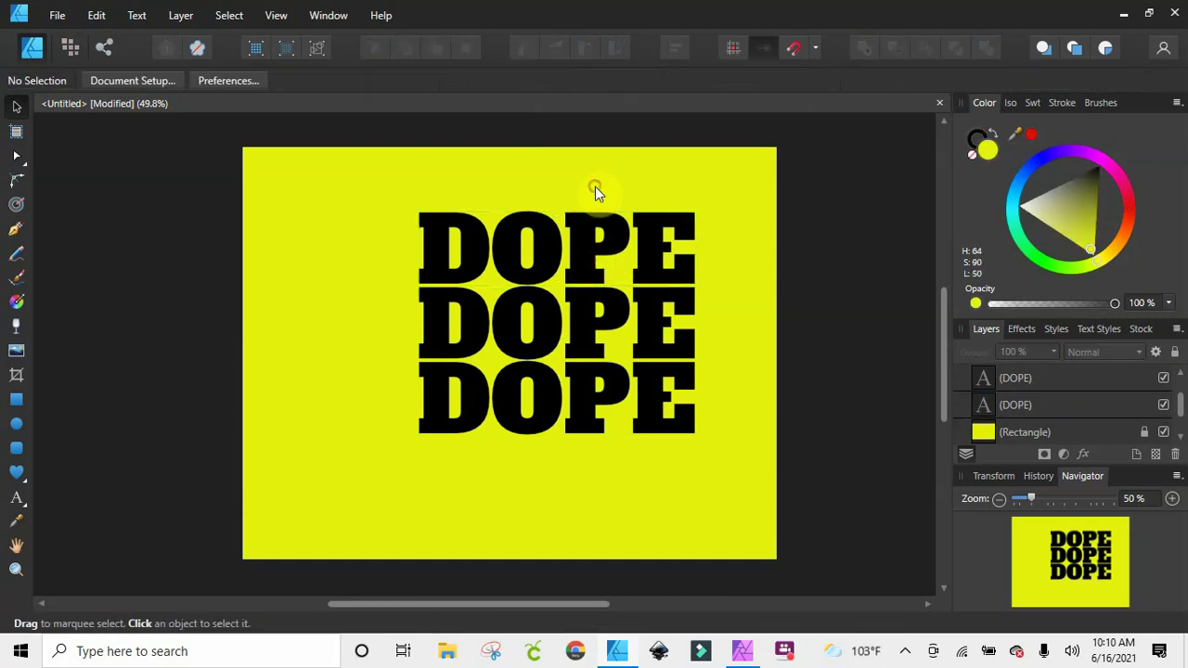
left_click_drag(380, 190, 745, 469)
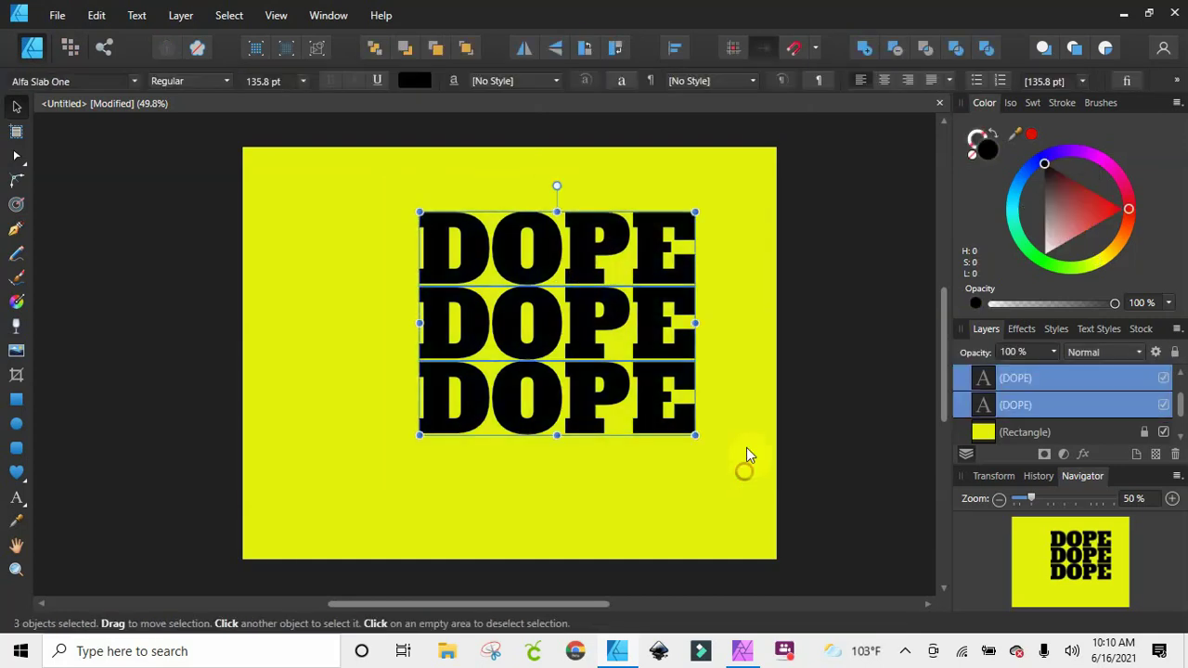
- Convert the DOPE text to curves and ungroup it into individual letters
right_click(592, 318)
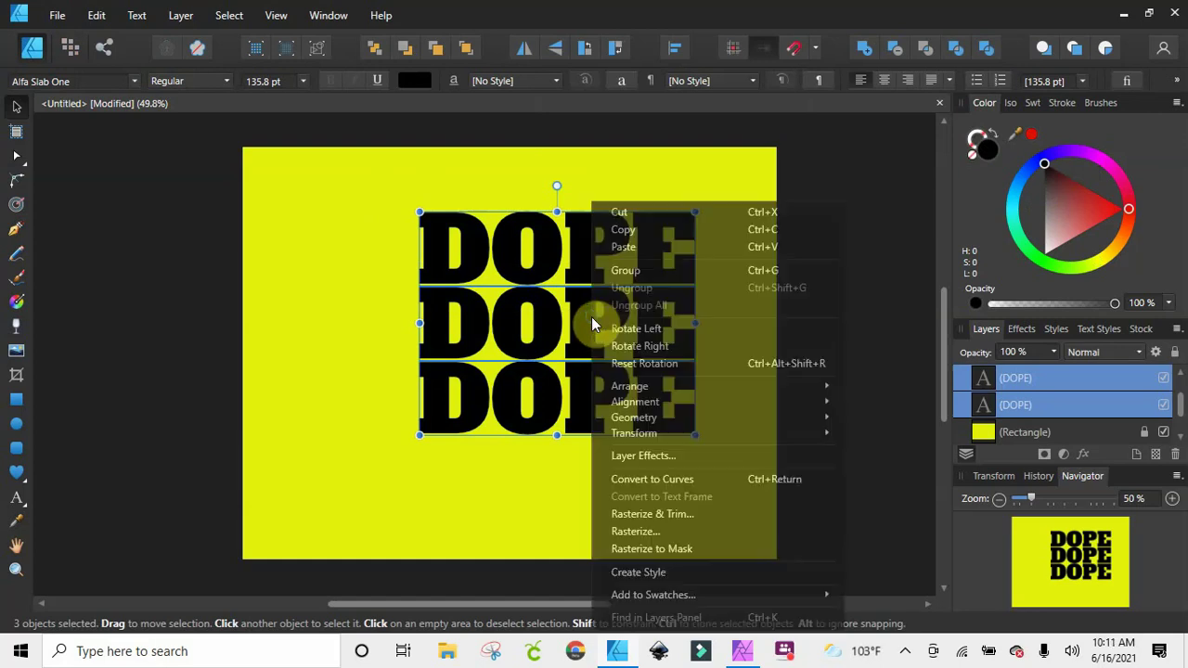
left_click(641, 479)
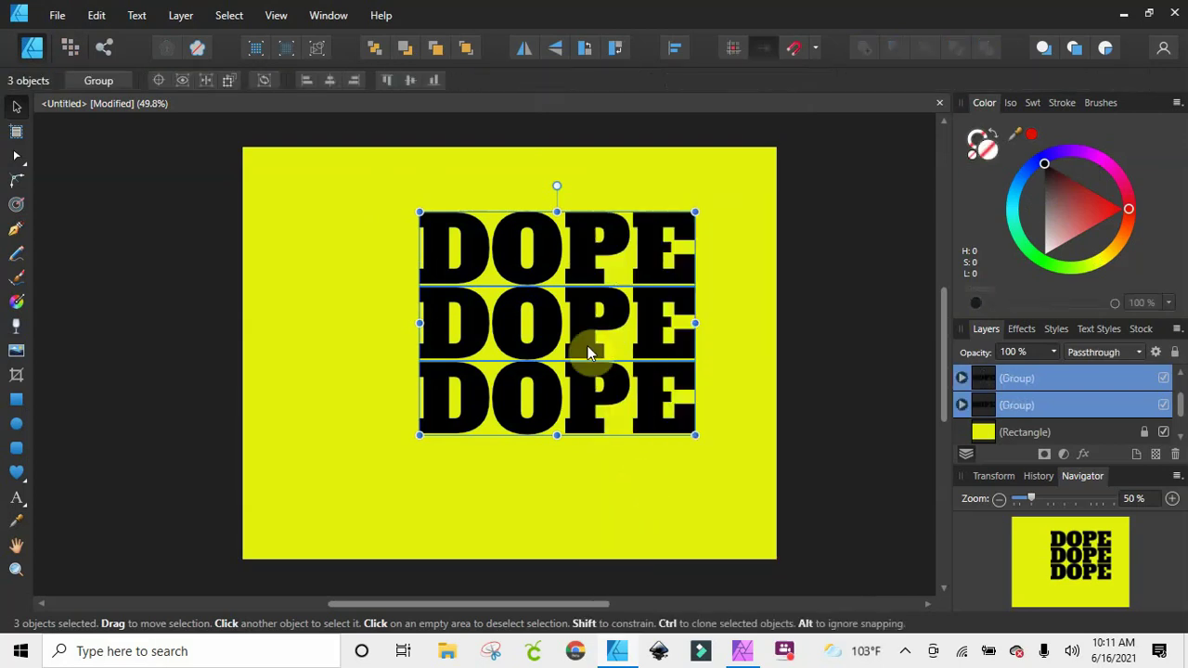
right_click(583, 299)
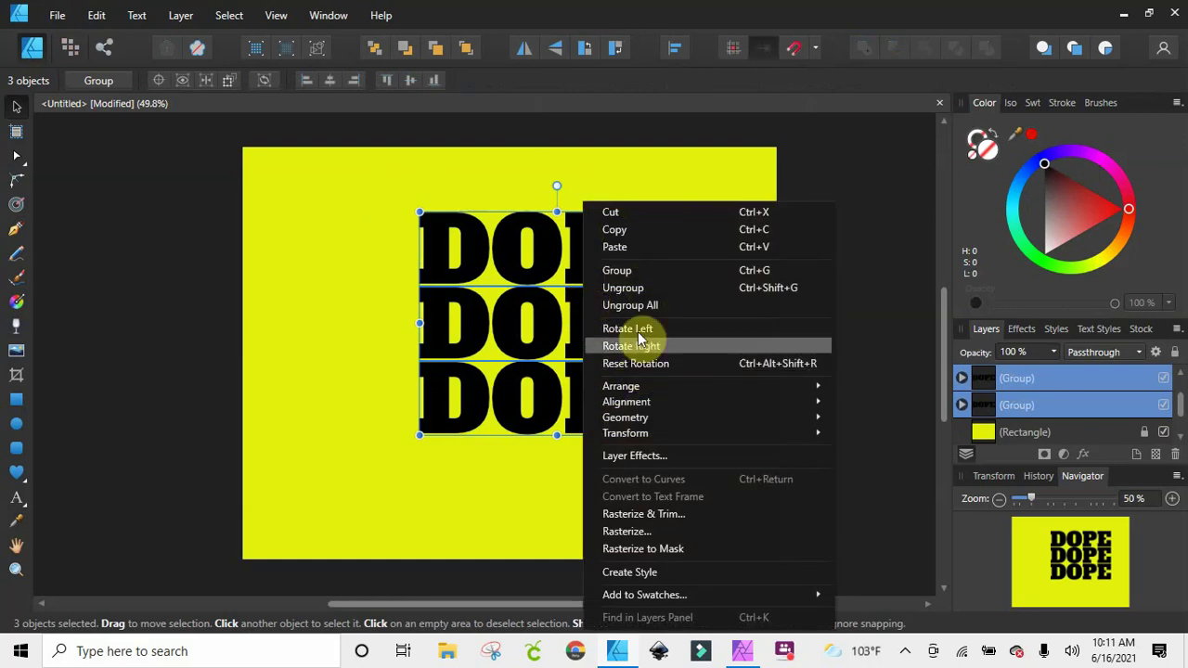
left_click(627, 289)
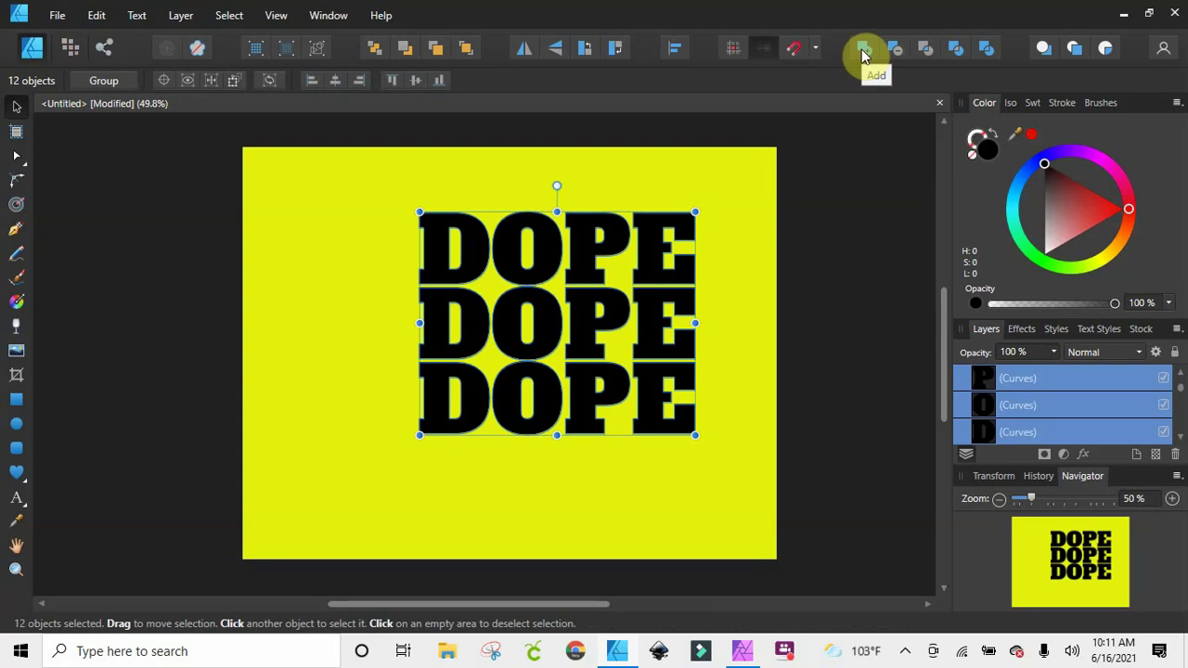
- Marquee-select all twelve DOPE letter shapes
right_click(594, 323)
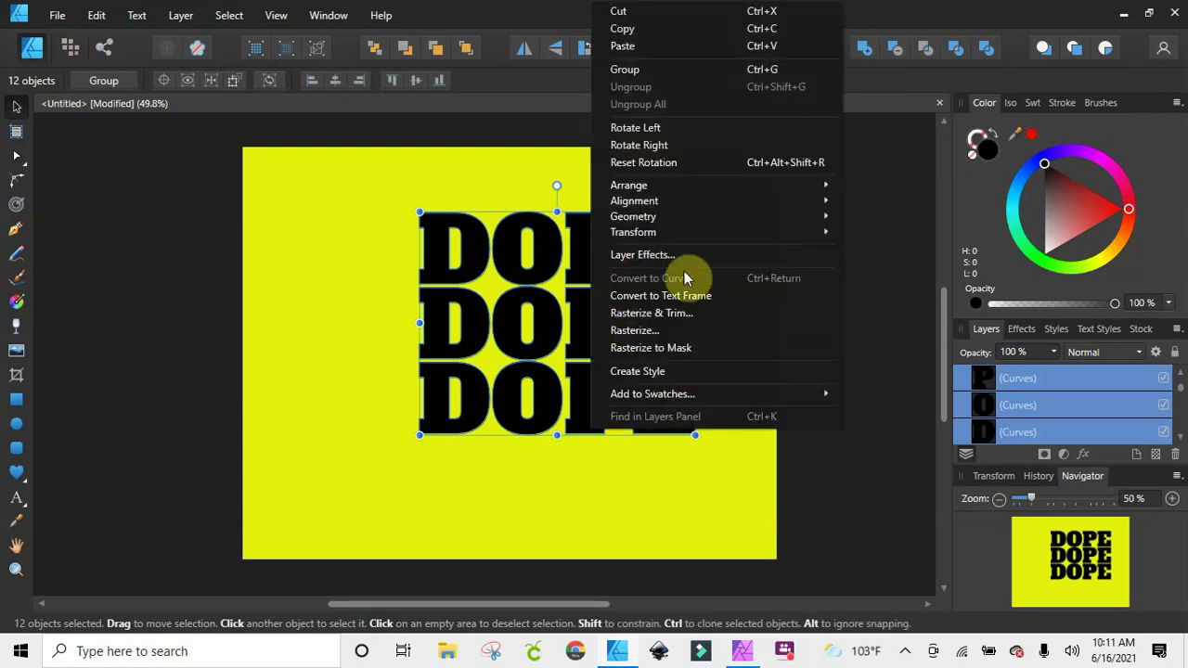
mouse_move(674, 219)
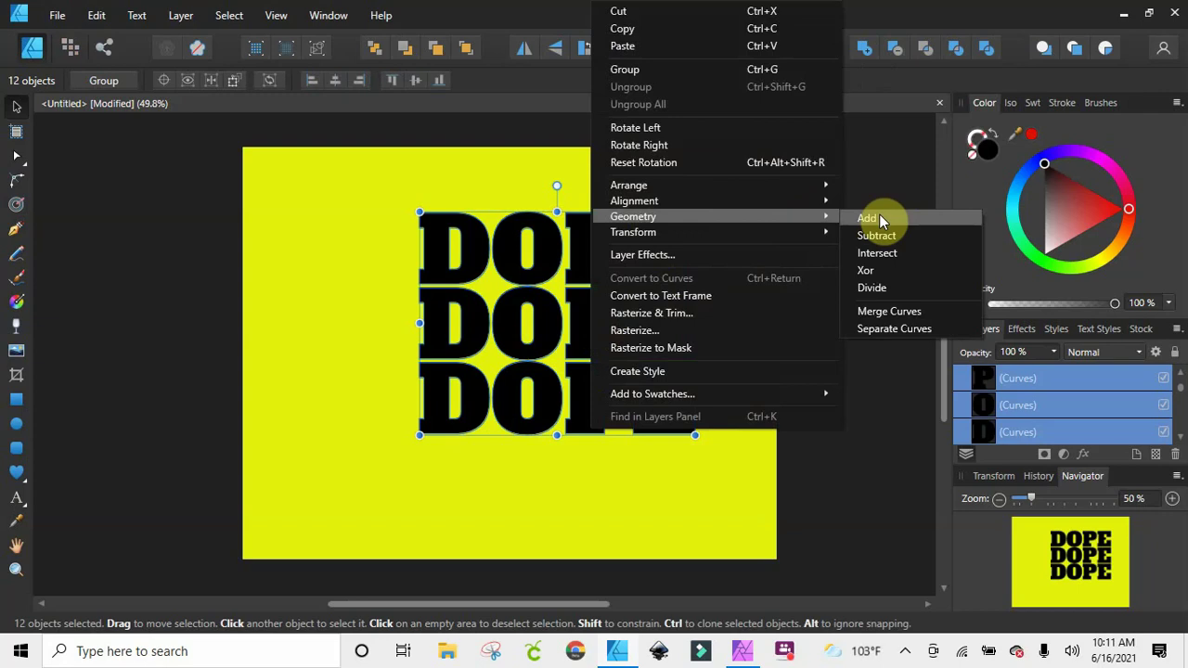
left_click(880, 136)
left_click(575, 266)
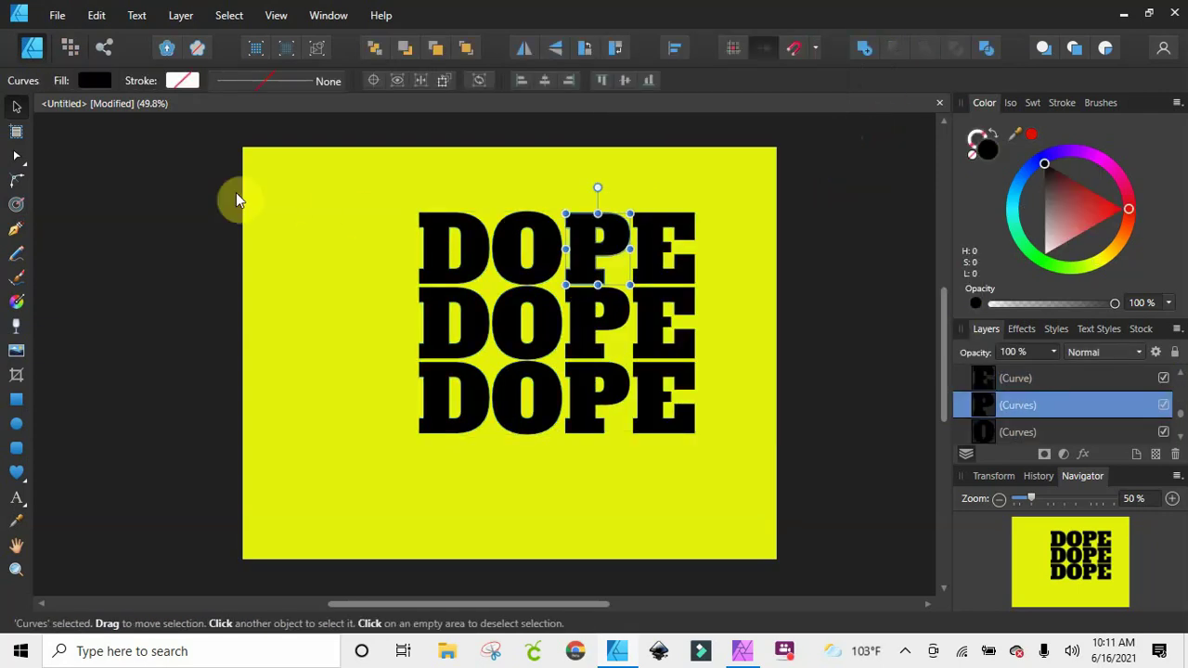
left_click(204, 190)
left_click_drag(205, 188, 794, 465)
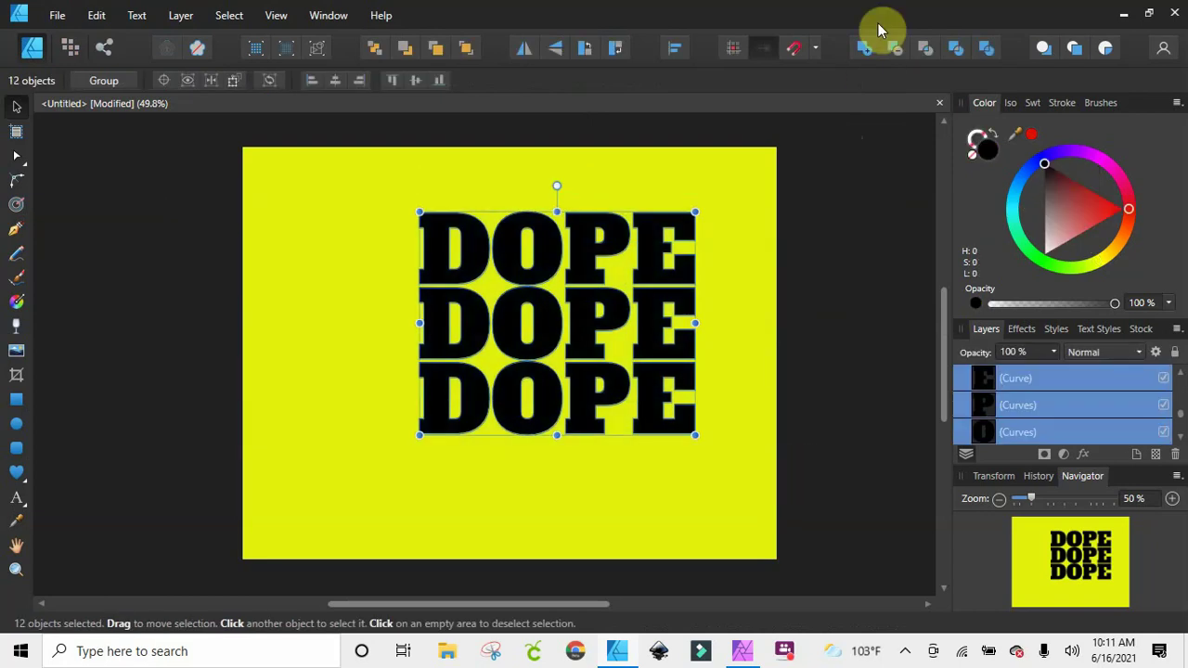
- Combine the letters with Add, shrink and centre the block, then duplicate it twice
left_click(863, 56)
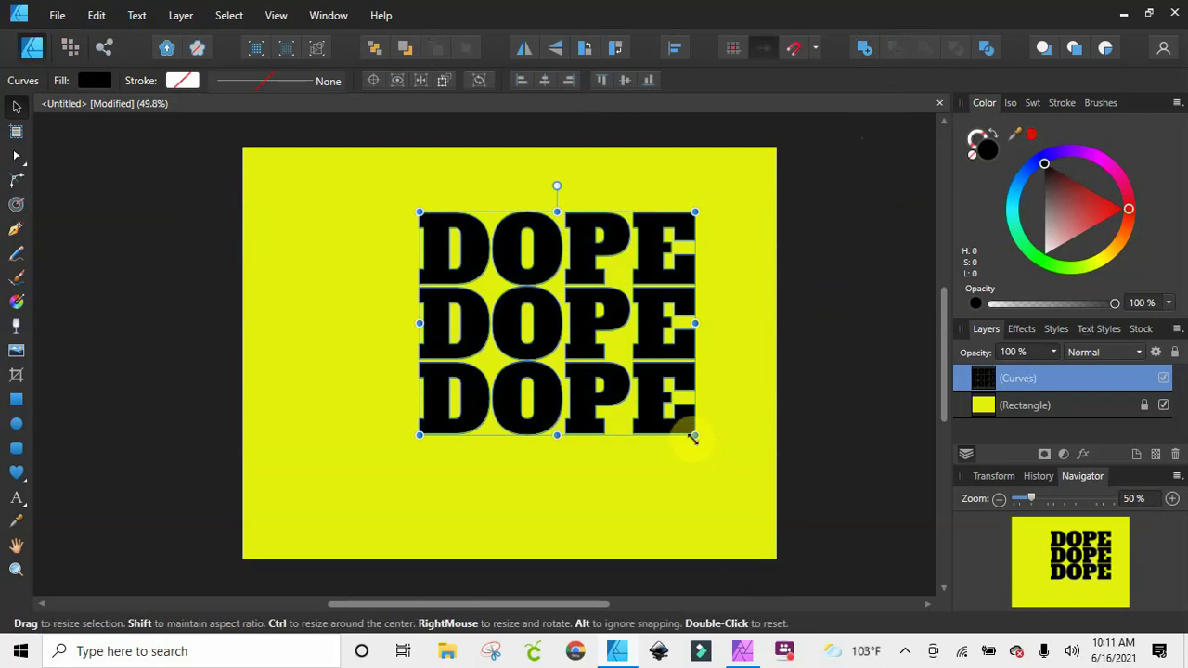
left_click_drag(691, 433, 615, 378)
left_click_drag(480, 240, 480, 241)
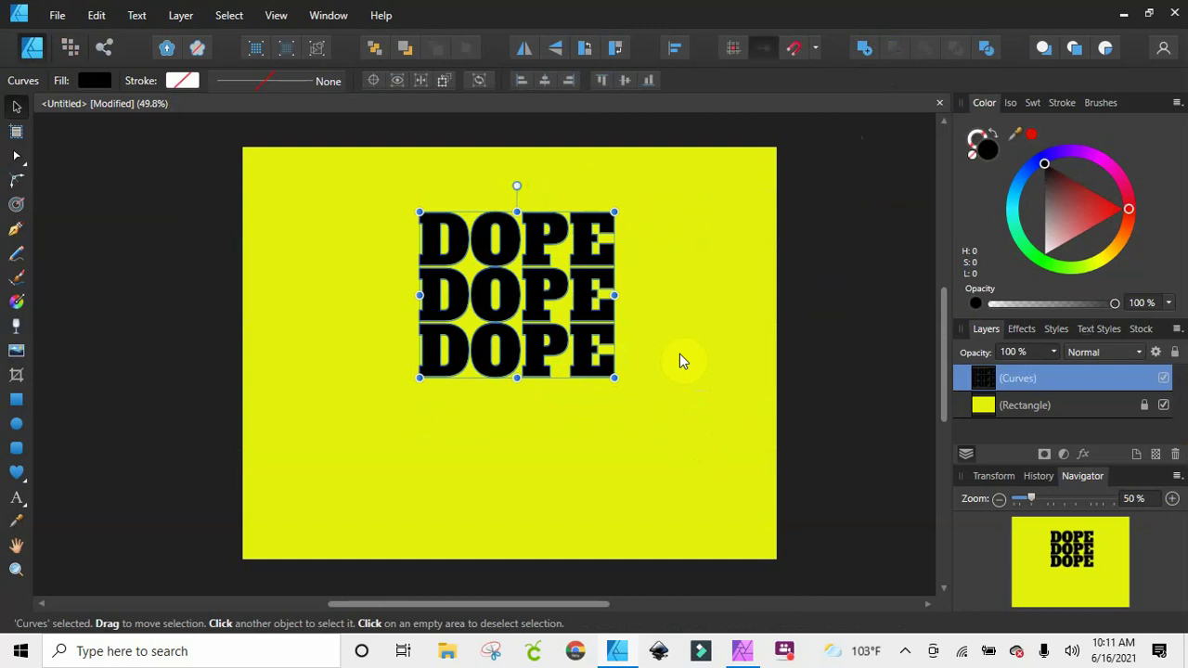
left_click_drag(548, 292, 563, 329)
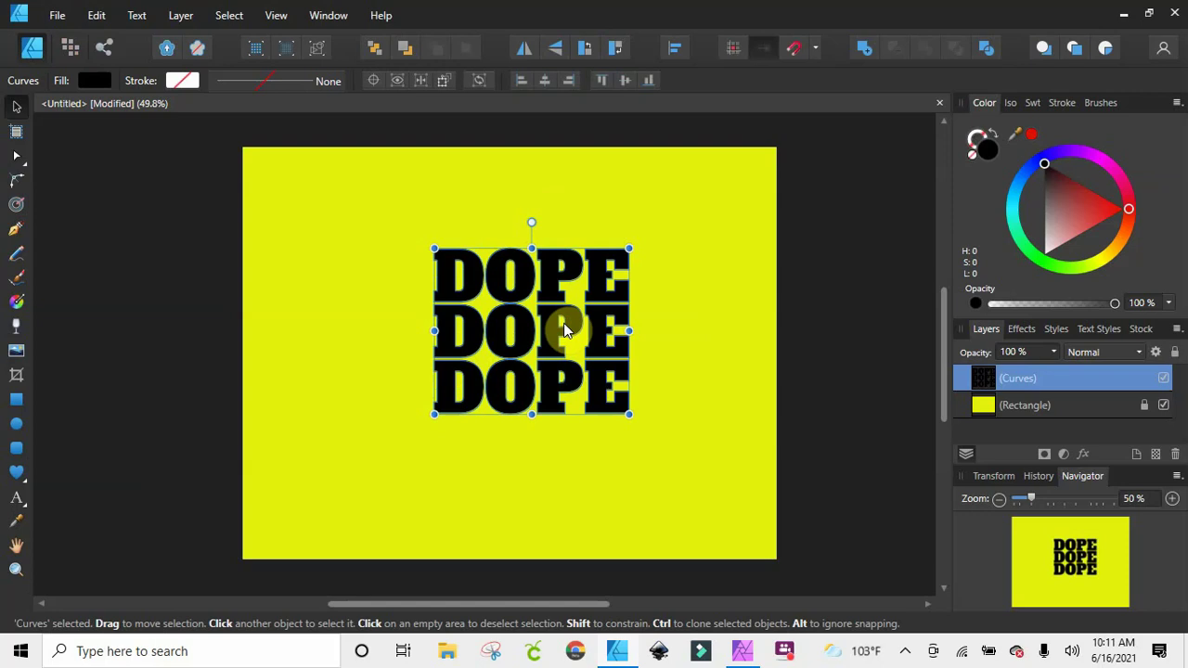
key("ctrl+j")
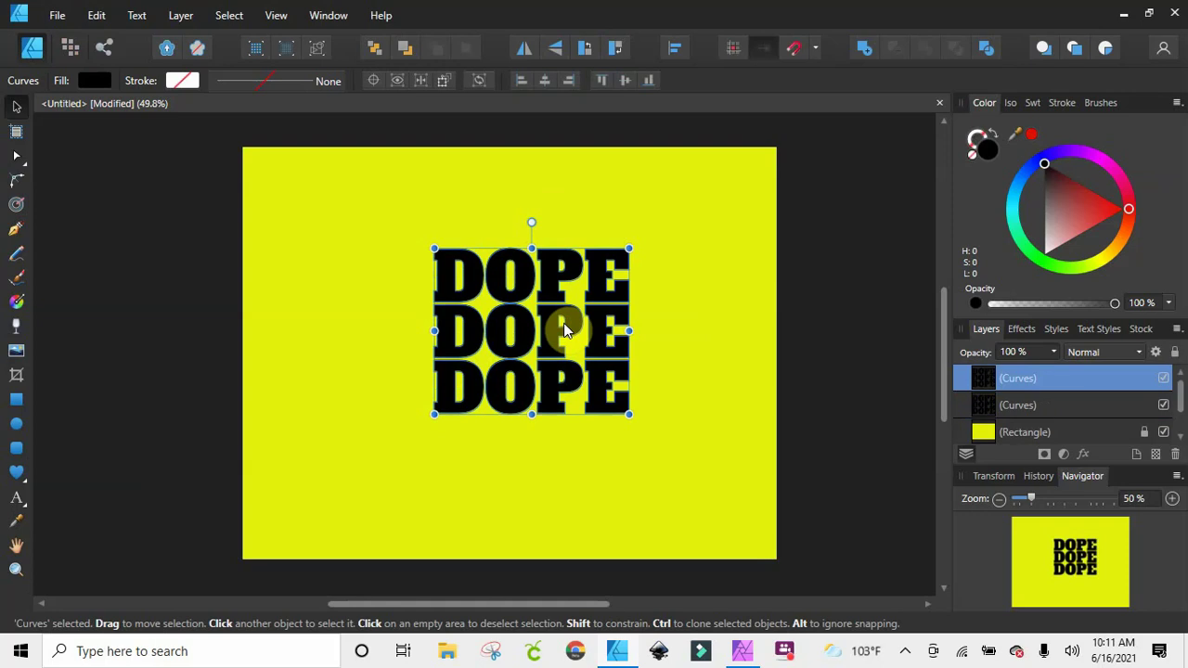
key("ctrl+j")
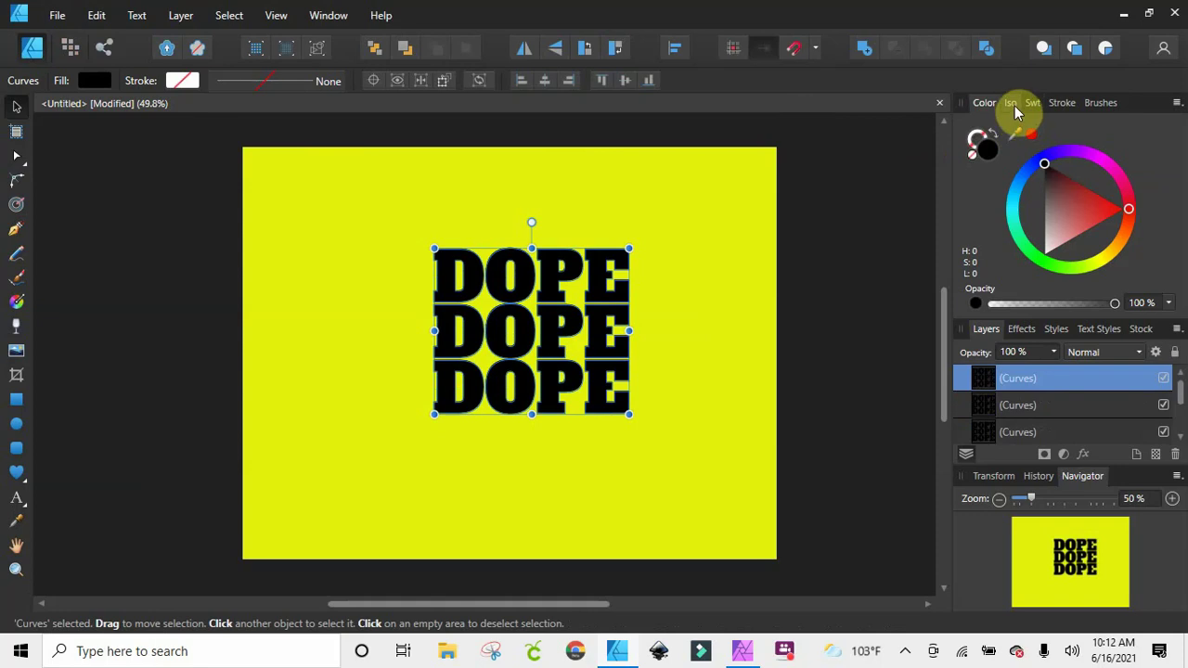
- Locate the Isometric panel via View > Studio and float it left of the canvas
left_click(279, 16)
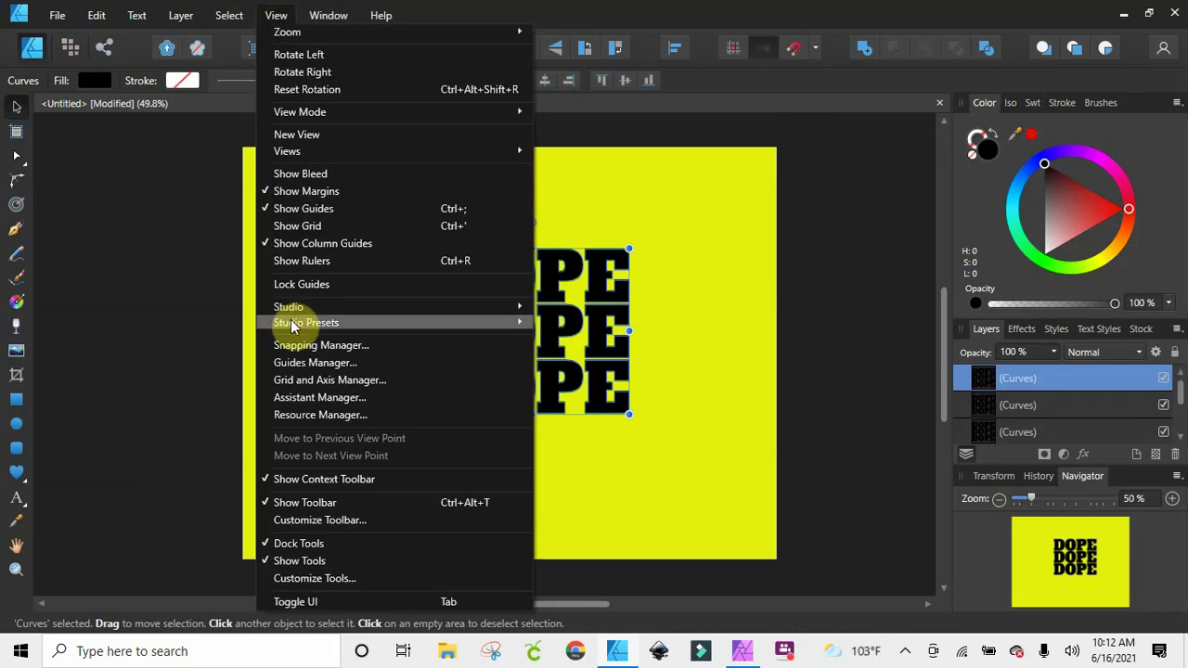
mouse_move(294, 307)
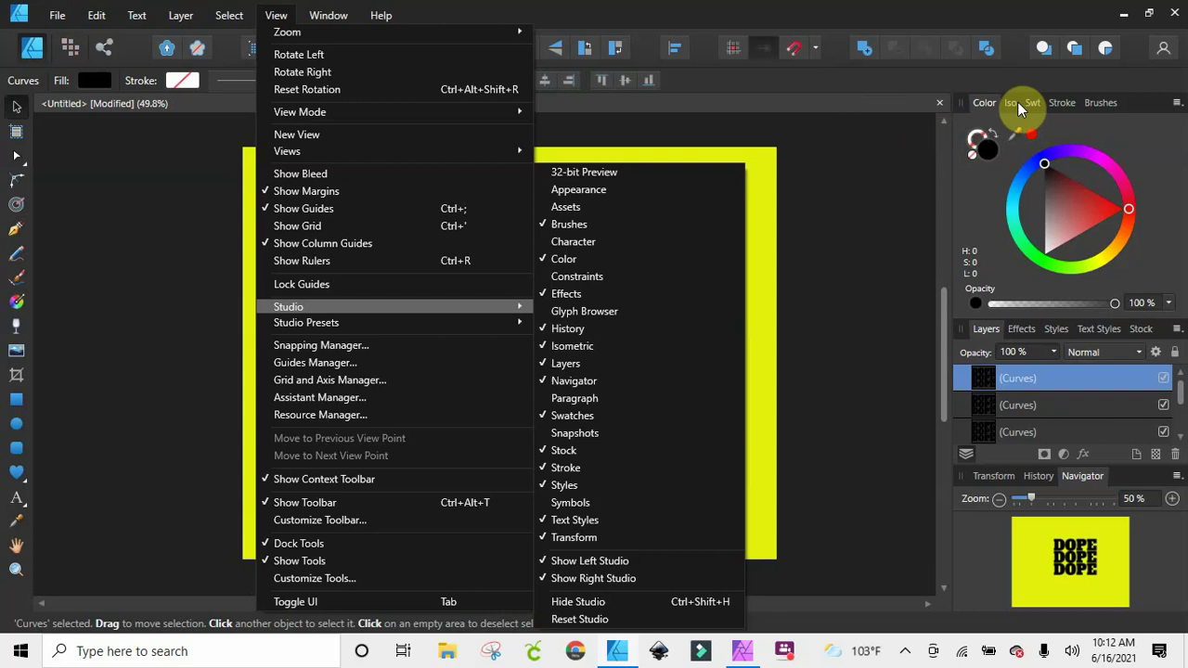
left_click(868, 109)
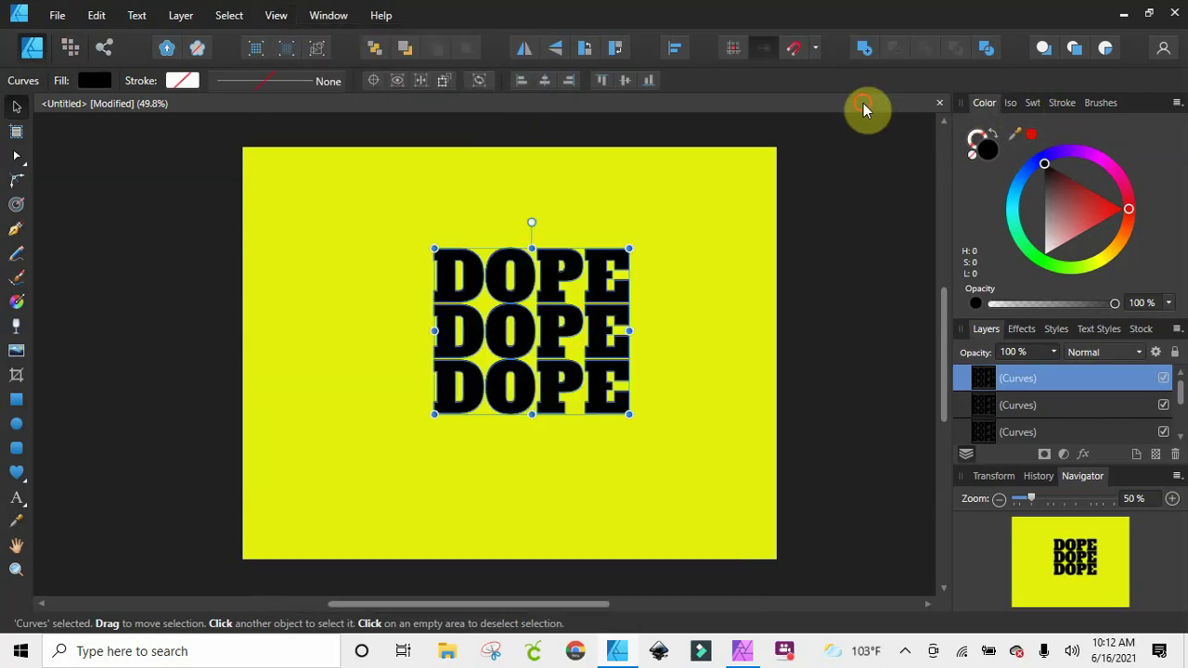
left_click(1014, 110)
left_click_drag(1015, 109, 76, 131)
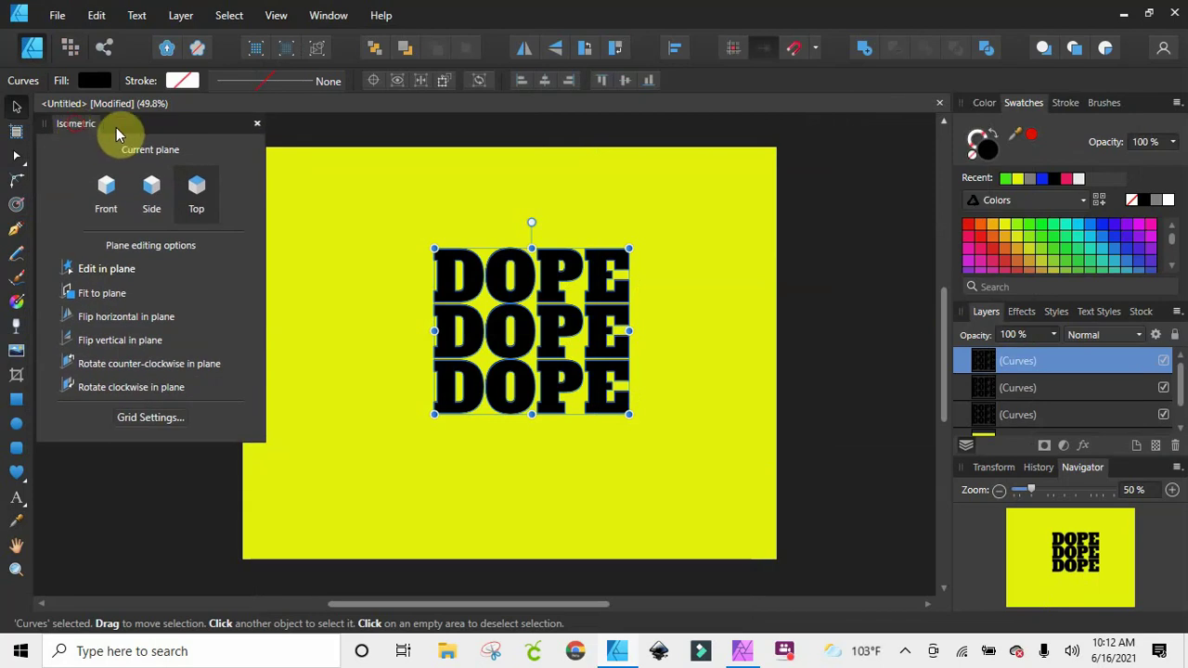
left_click_drag(112, 133, 1016, 102)
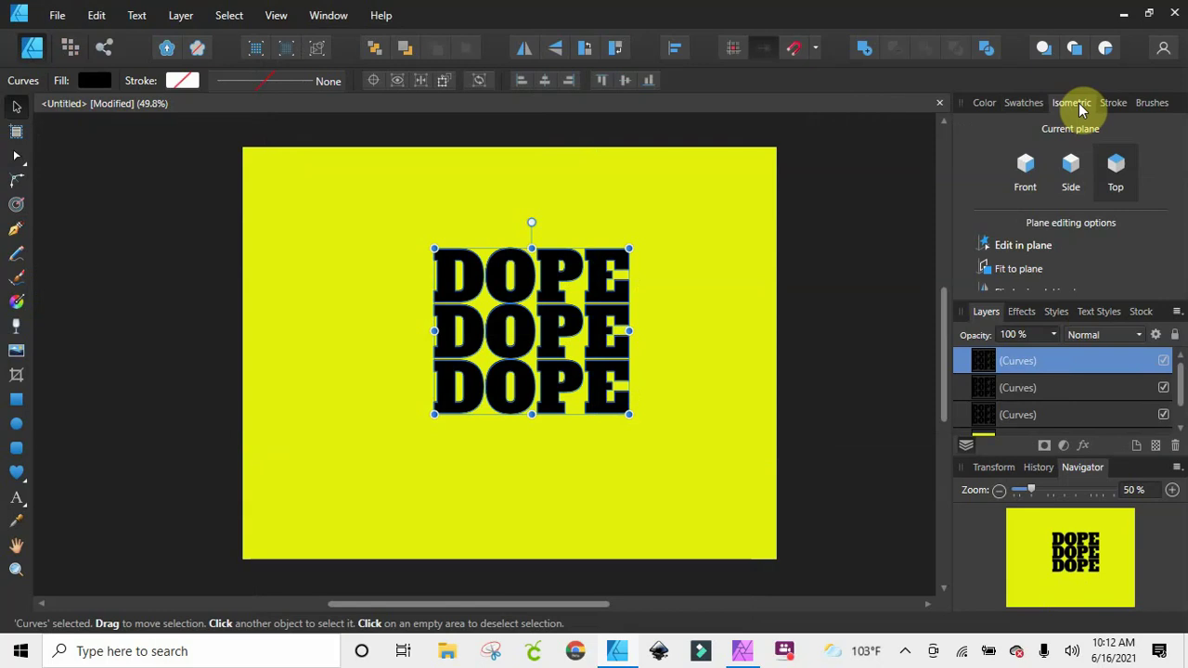
mouse_move(1079, 109)
left_mouse_down()
mouse_move(48, 132)
mouse_move(100, 136)
left_mouse_up()
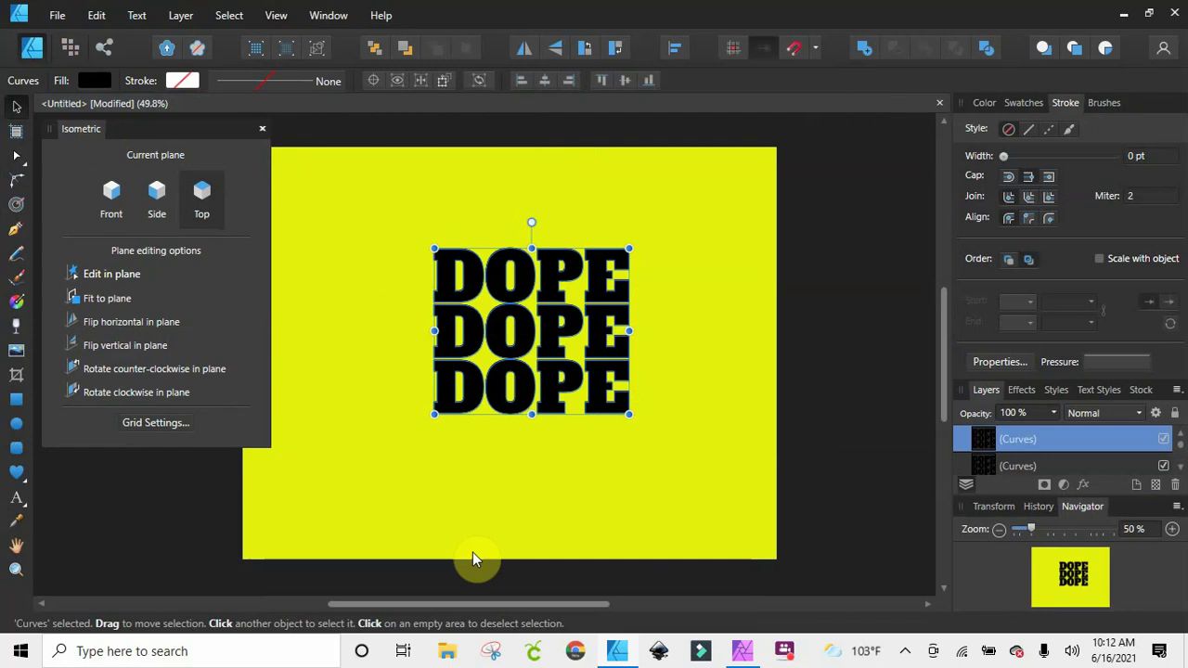
left_click_drag(483, 604, 445, 607)
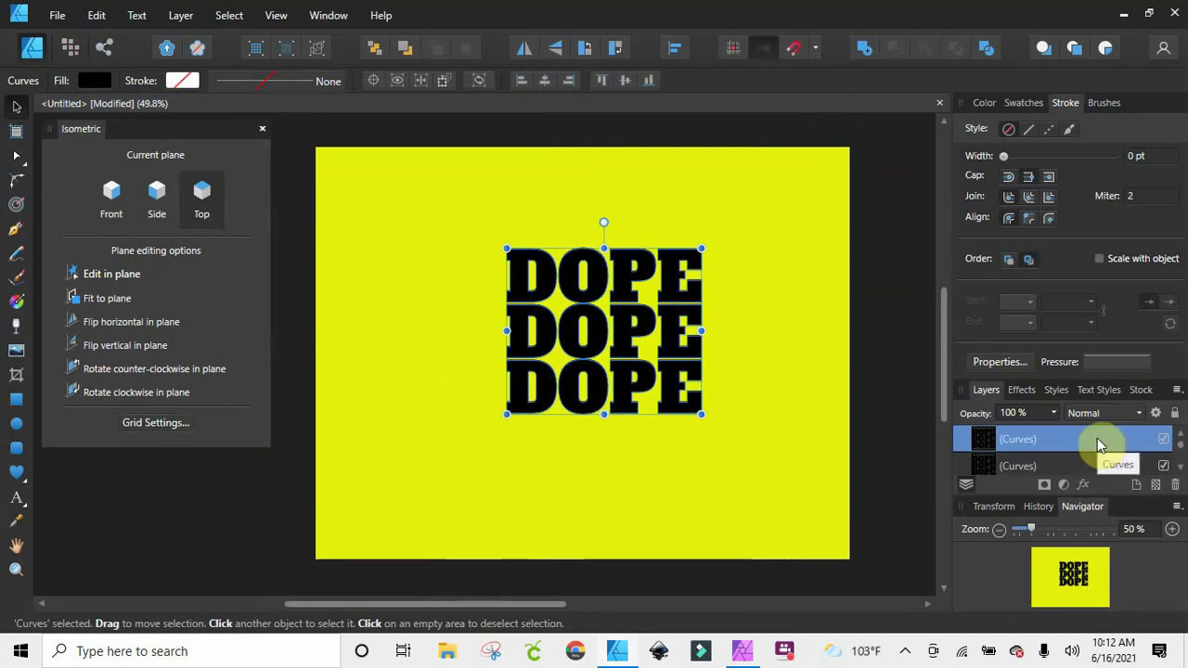
- Fit one DOPE copy to the Side plane and another to the Front plane
left_click(984, 103)
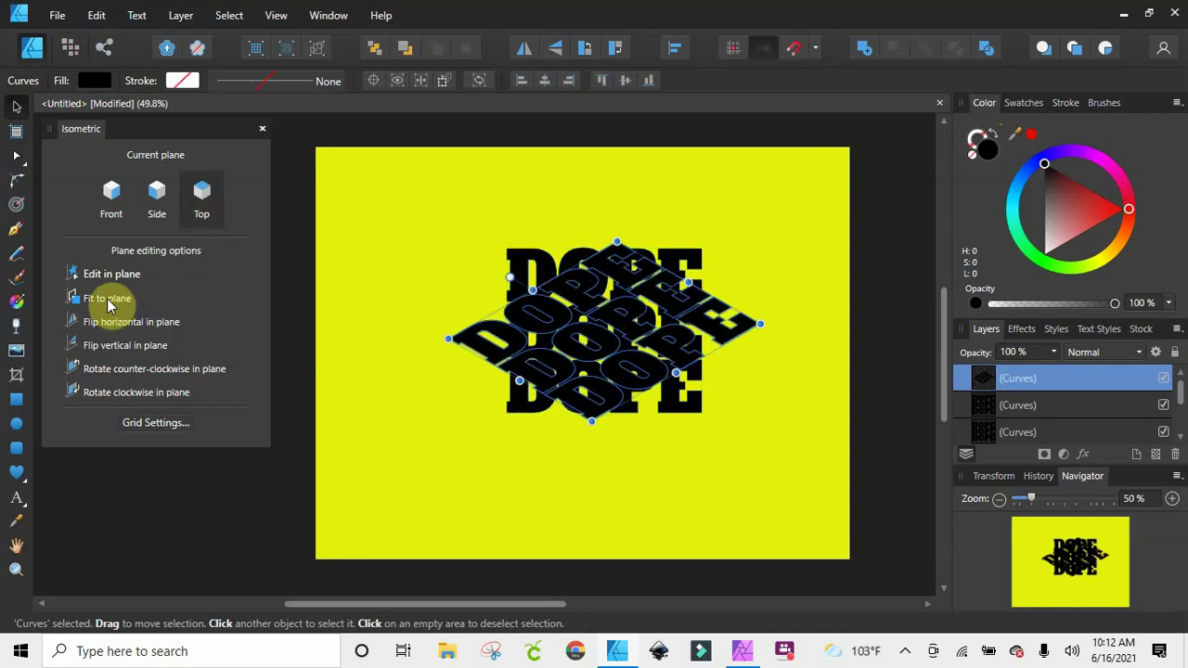
left_click(1046, 407)
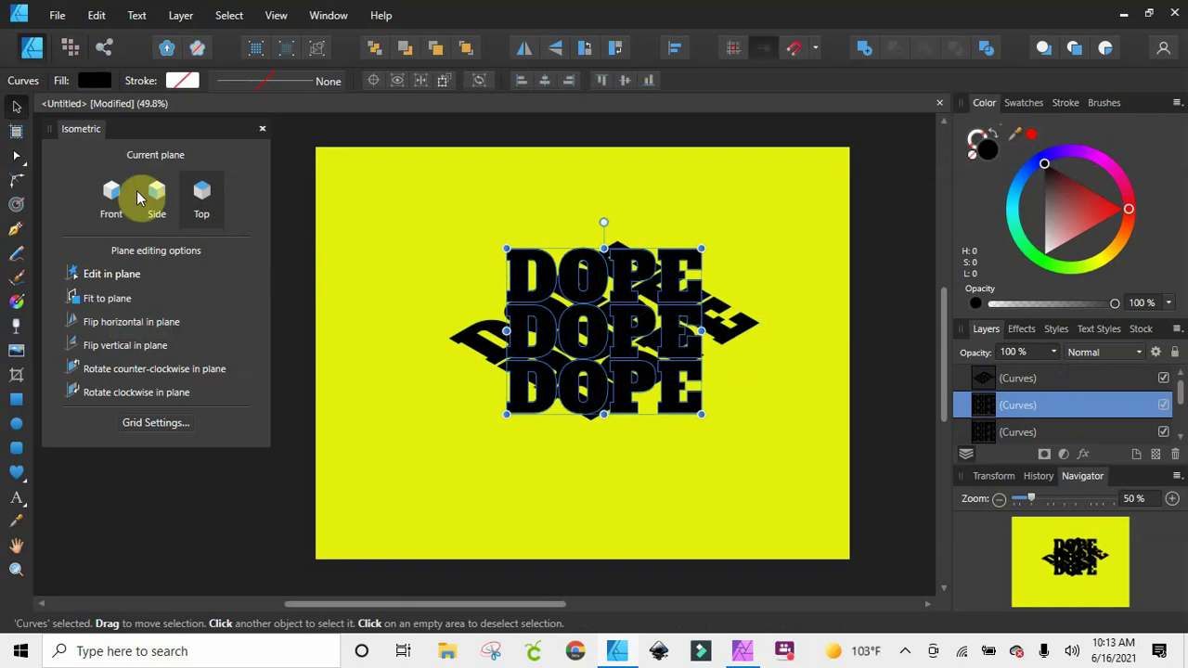
left_click(98, 305)
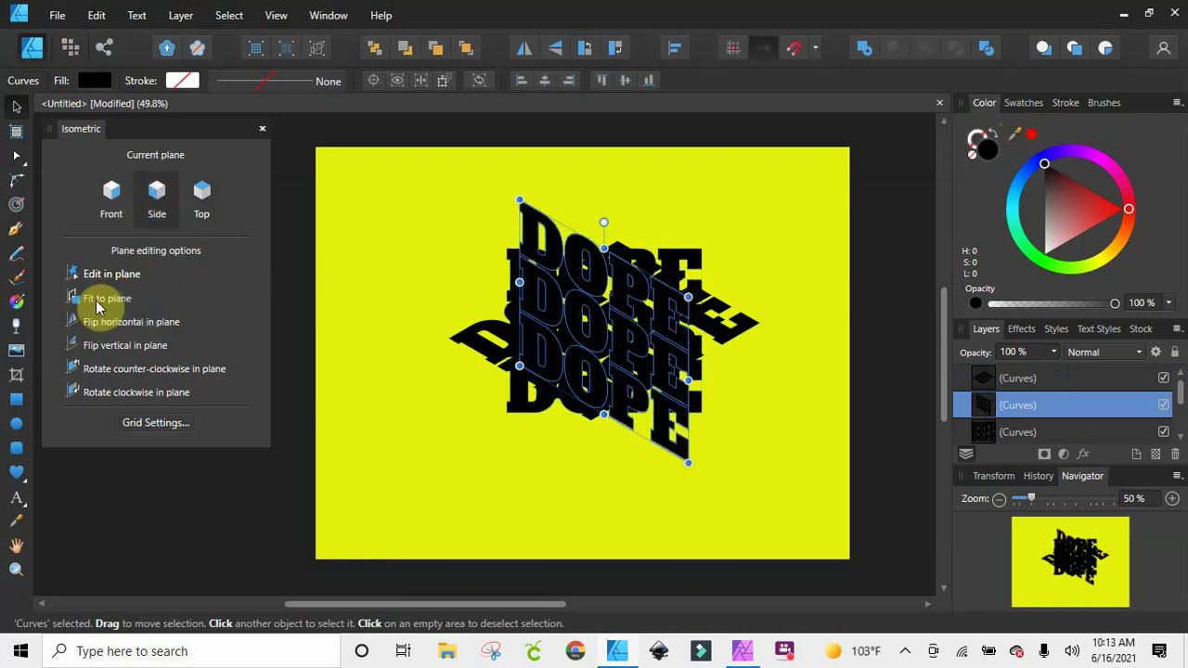
left_click(1057, 431)
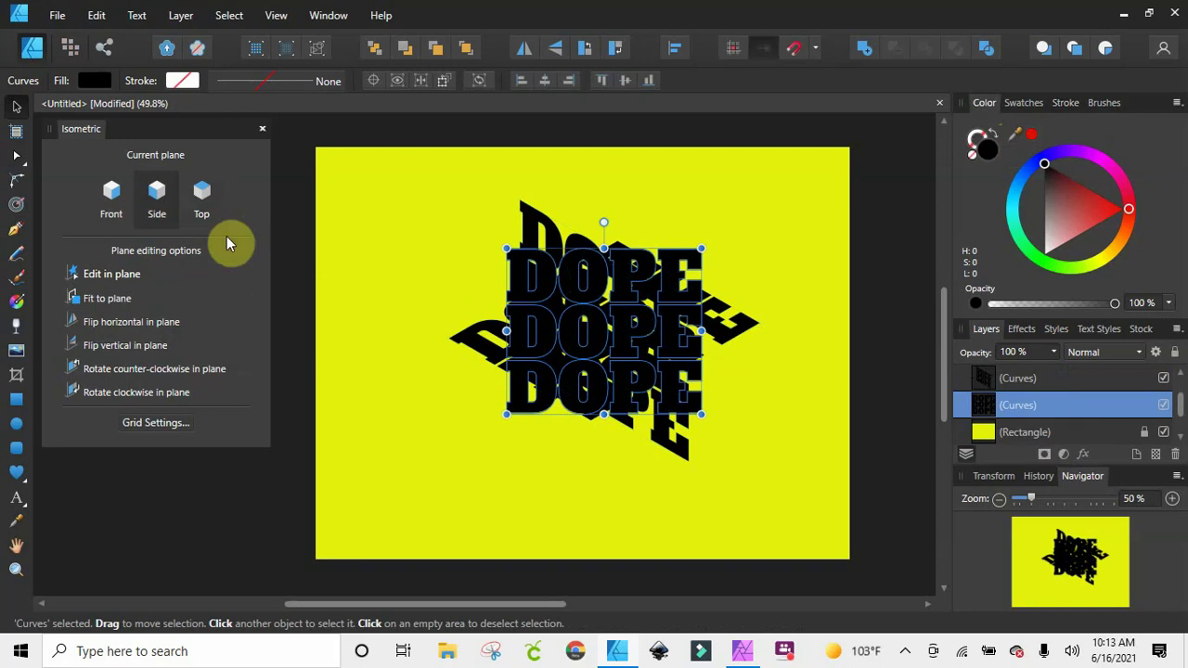
left_click(109, 193)
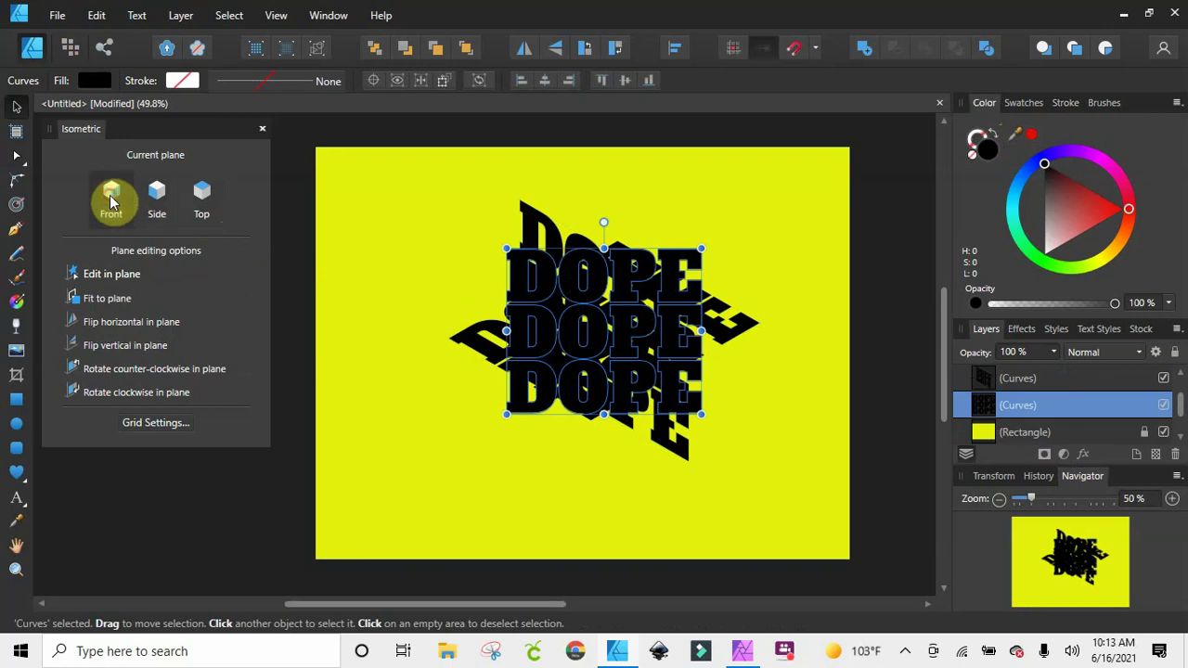
left_click(109, 301)
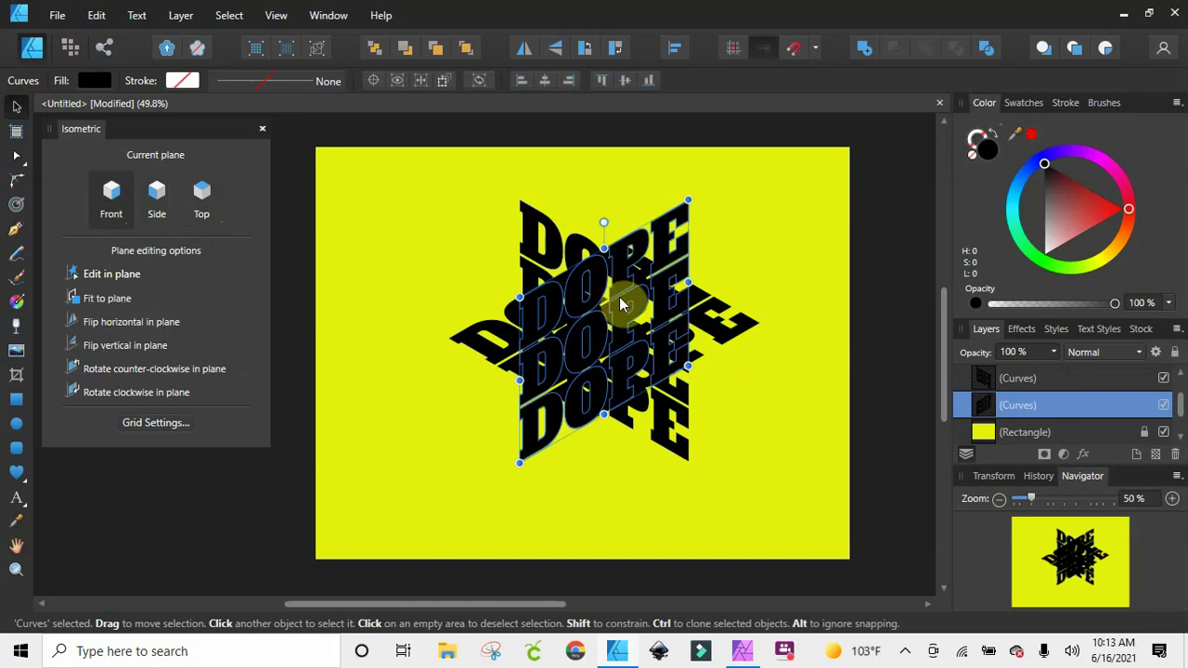
- Drag a copy up as the top face and shift the faces roughly into a cube
left_click_drag(595, 318, 666, 322)
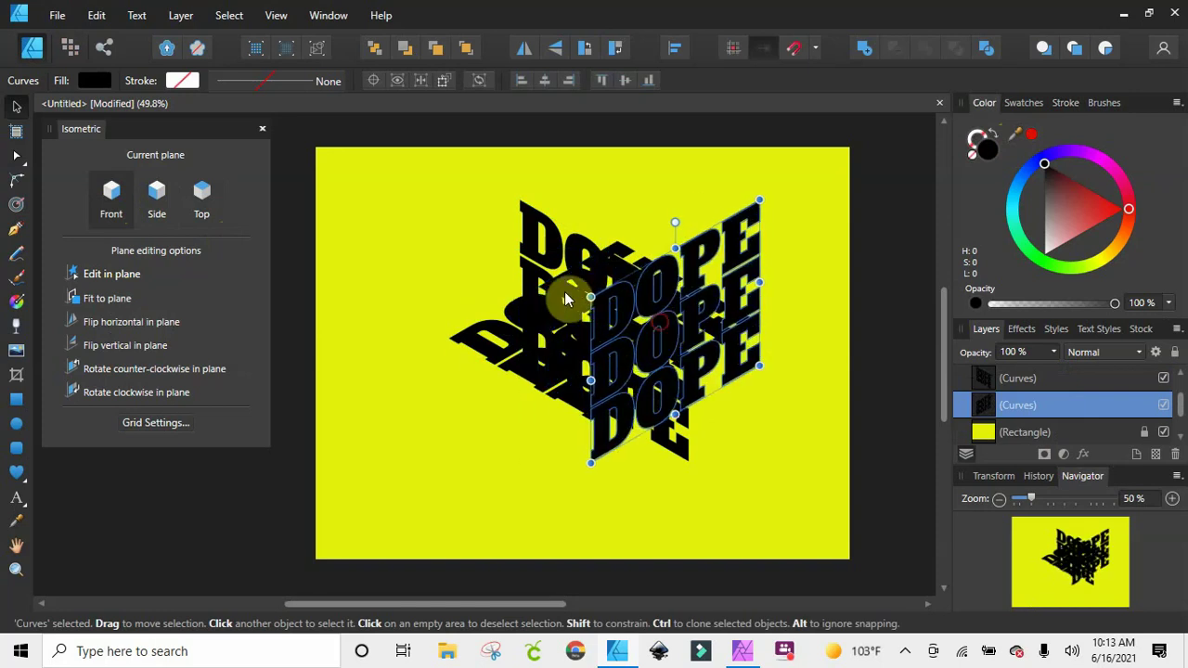
left_click_drag(566, 299, 612, 184)
left_click_drag(522, 336, 439, 363)
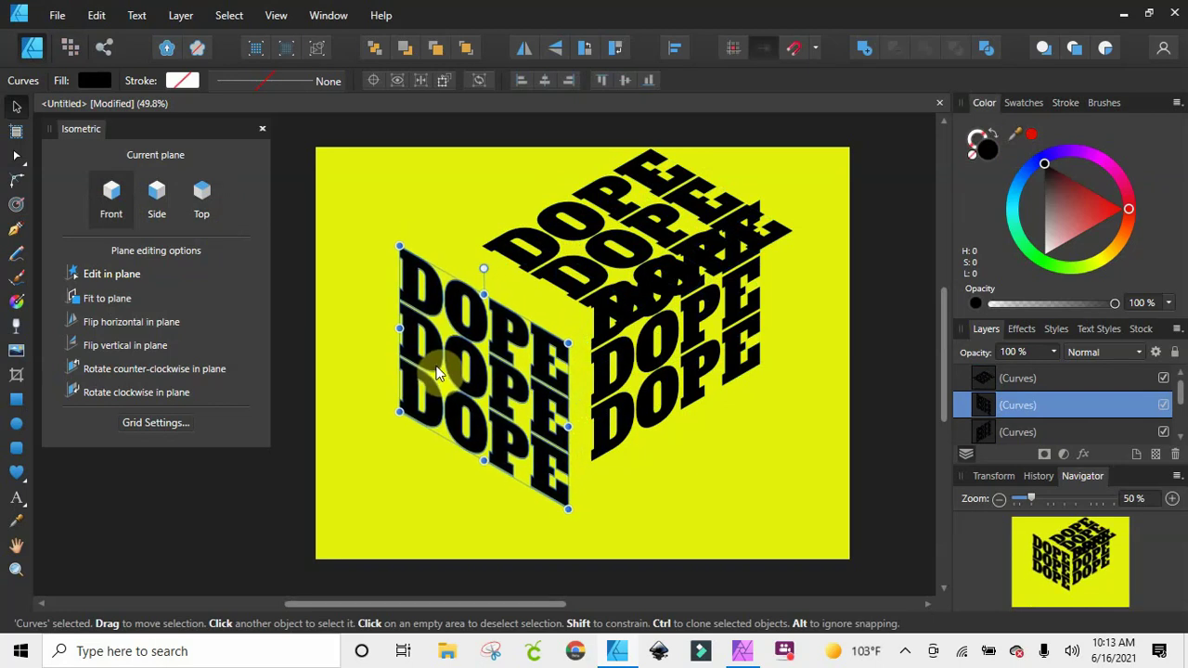
- Line up the right face, then move and resize the top face onto the cube
left_click(664, 383)
mouse_move(663, 383)
left_mouse_down()
mouse_move(653, 390)
mouse_move(662, 360)
left_mouse_up()
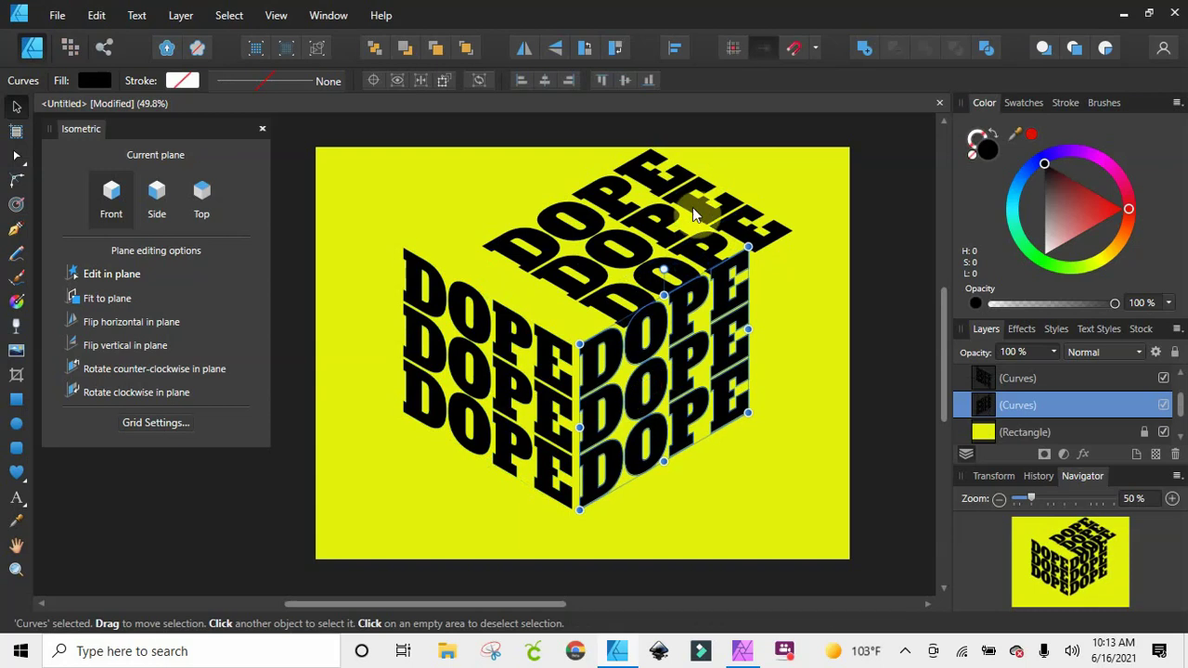
left_click_drag(693, 207, 628, 208)
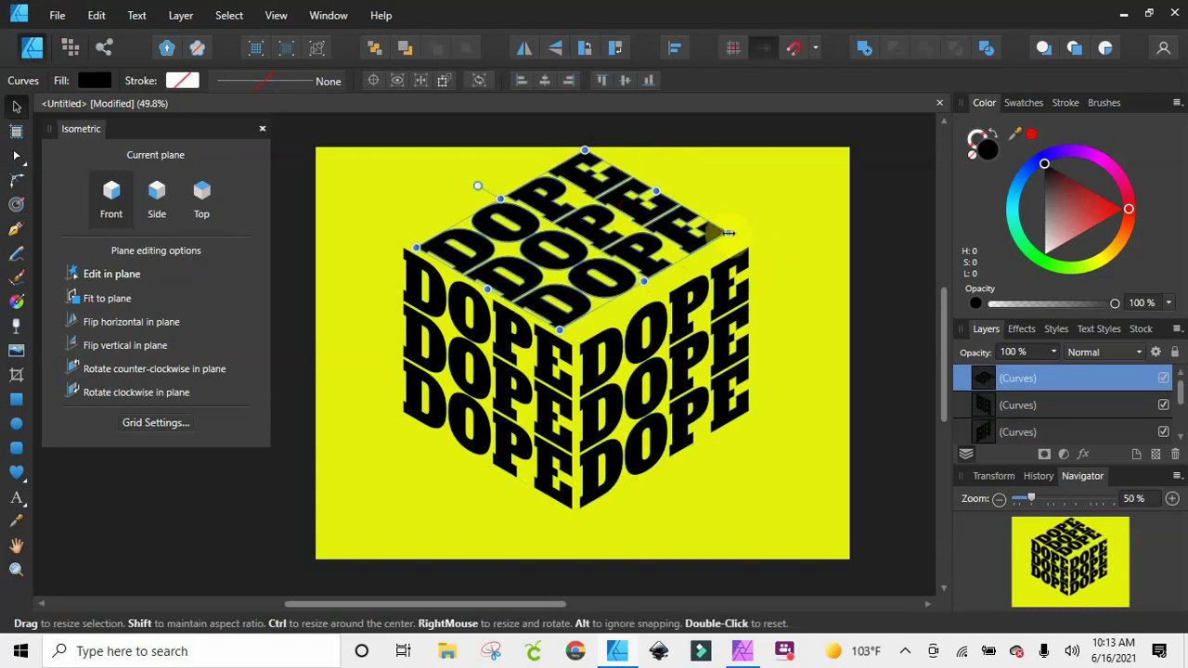
left_click_drag(738, 232, 748, 240)
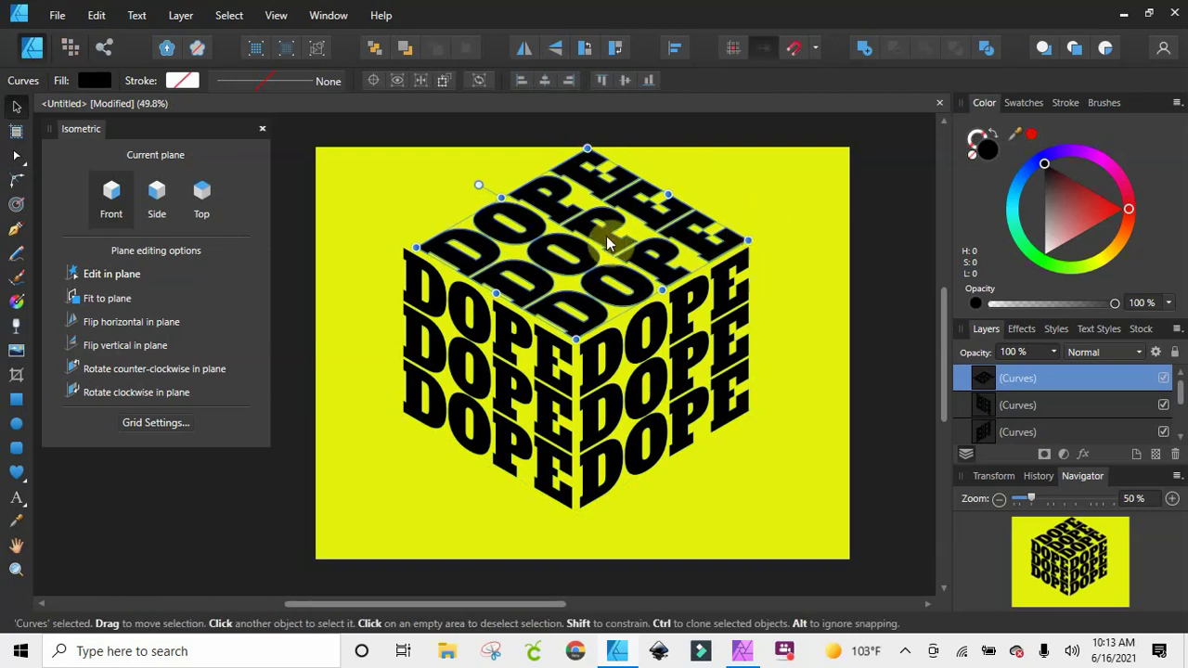
left_click_drag(606, 236, 606, 243)
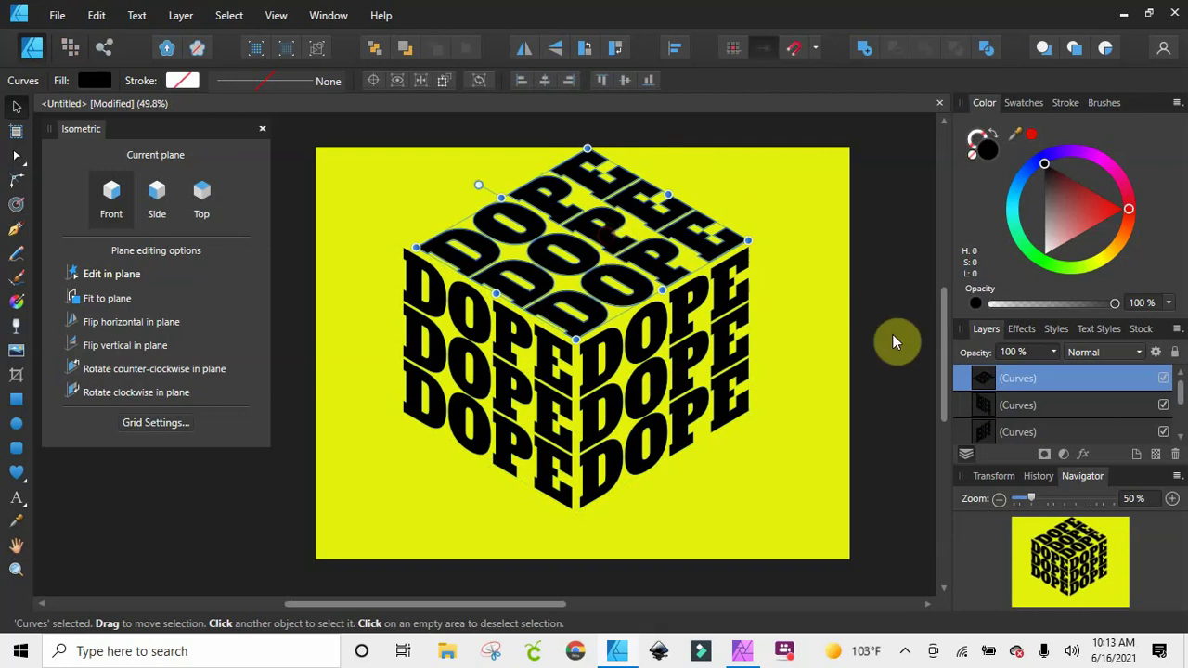
left_click(827, 348)
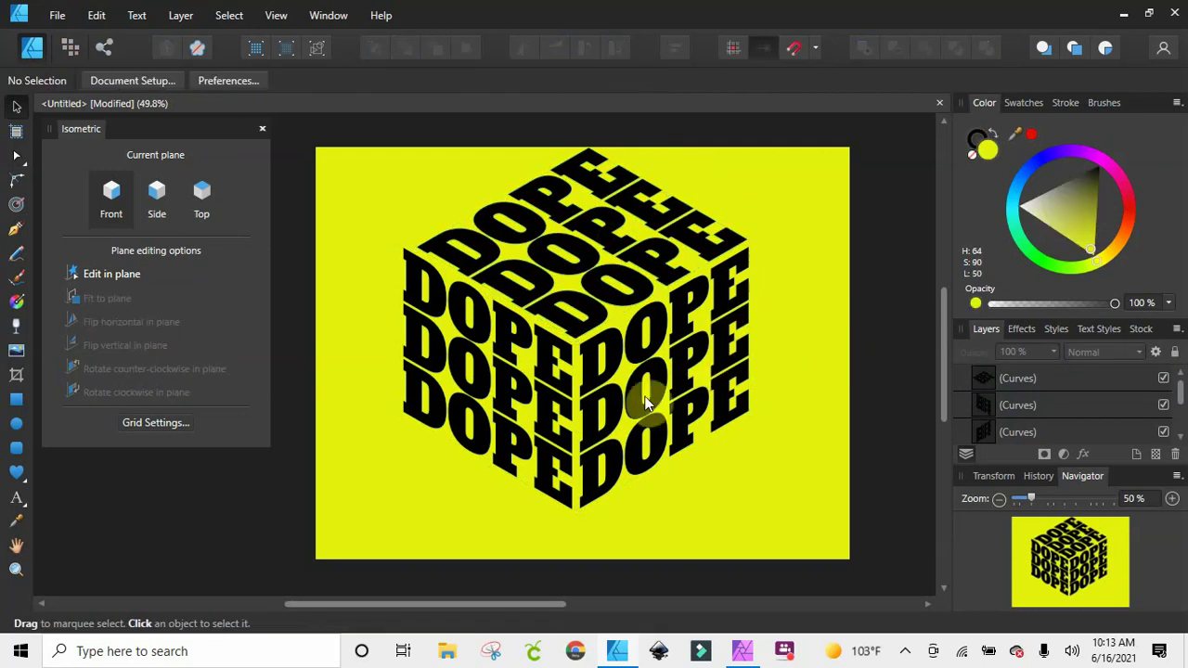
- Shift the left face to close the gap and settle the top face in place
mouse_move(550, 423)
left_mouse_down()
mouse_move(531, 426)
mouse_move(536, 413)
left_mouse_up()
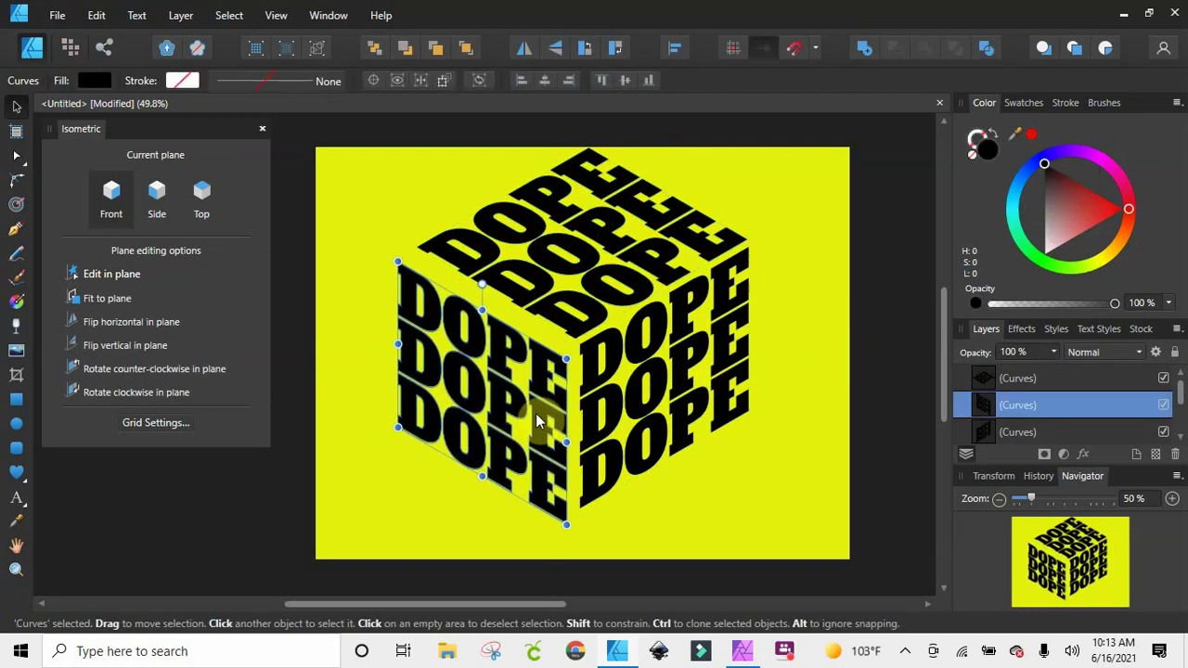
left_click(688, 379)
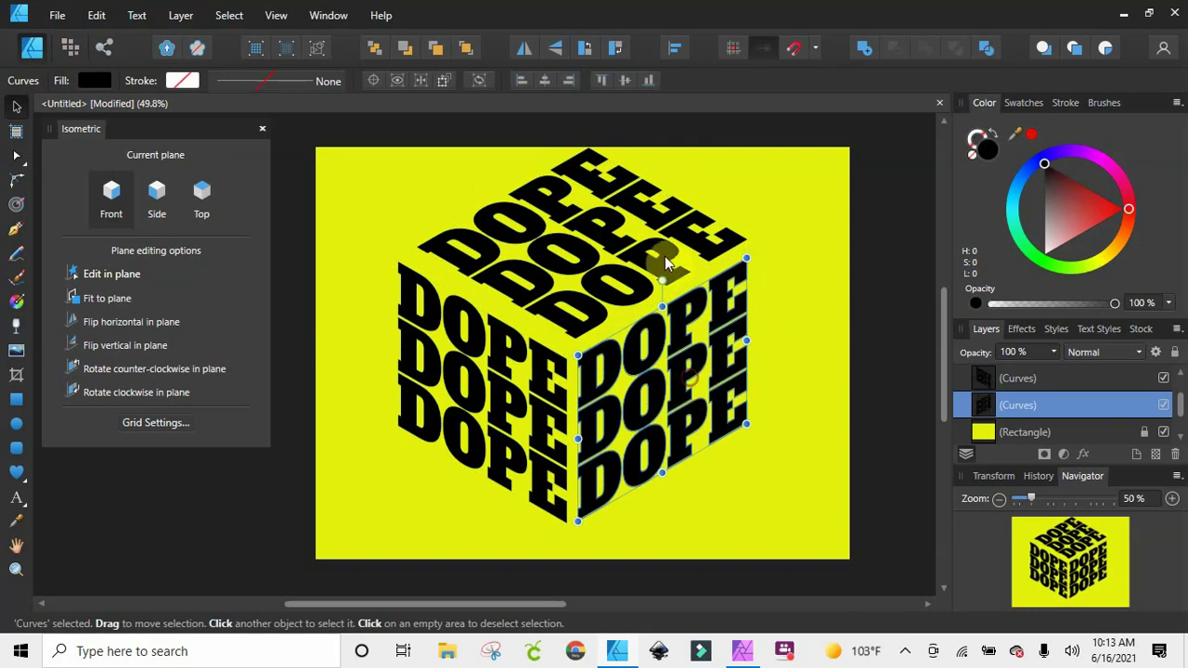
left_click_drag(664, 262, 658, 274)
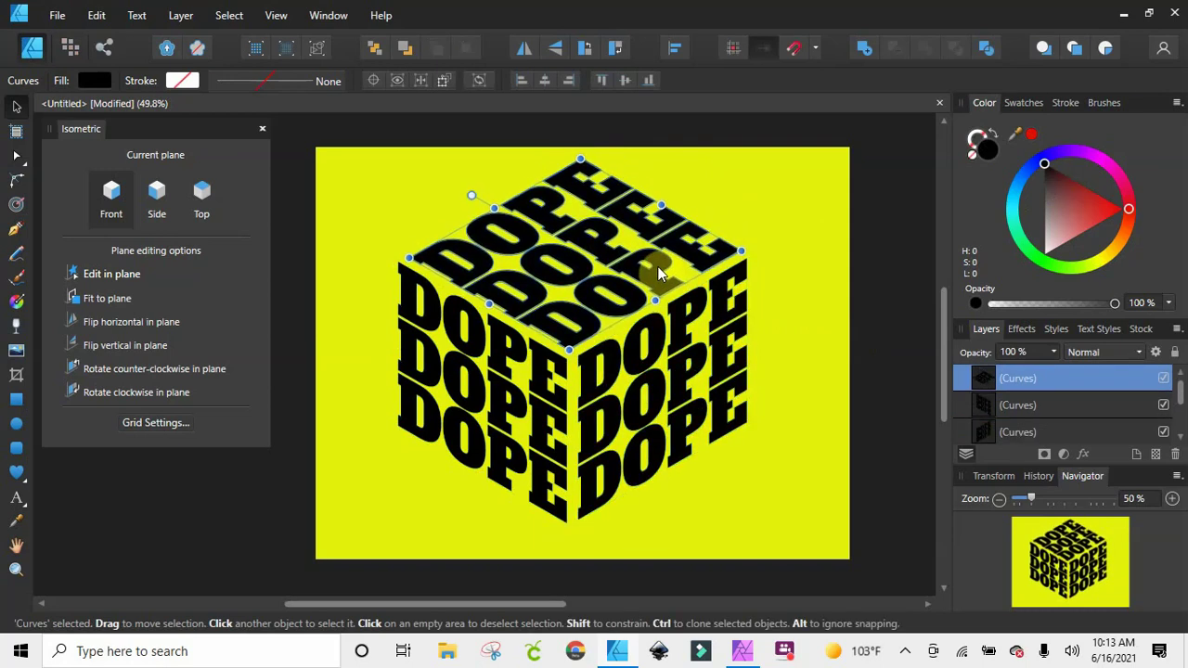
left_click(820, 220)
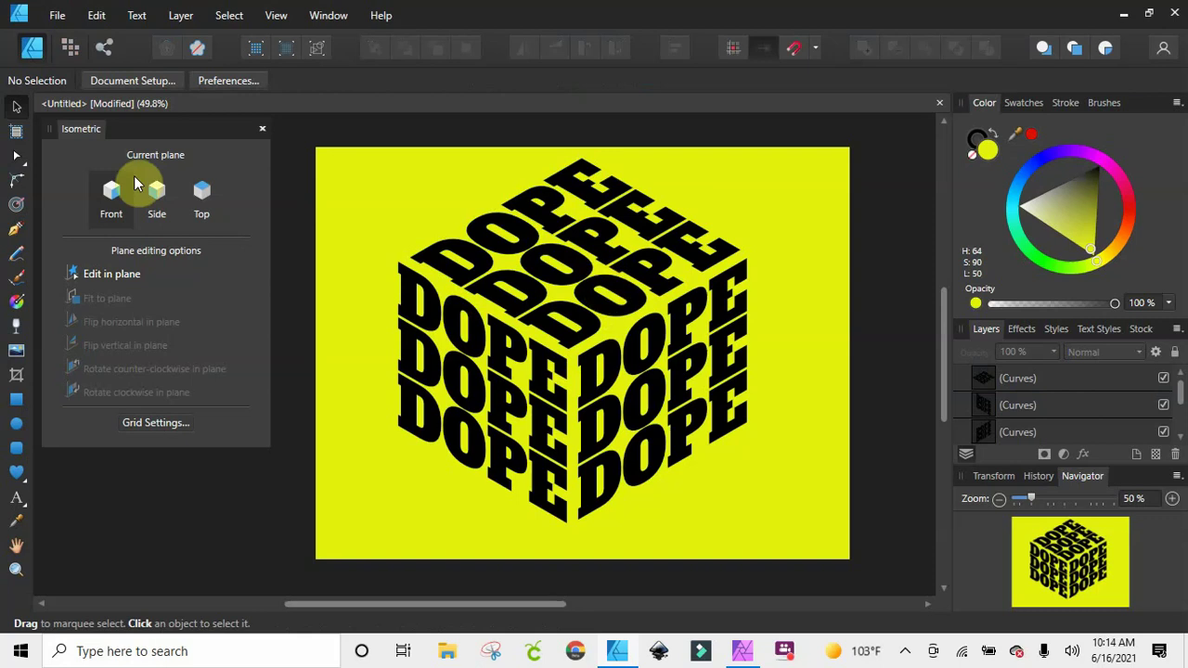
- Browse the View > Studio panel list and close the menu without changes
left_click(276, 16)
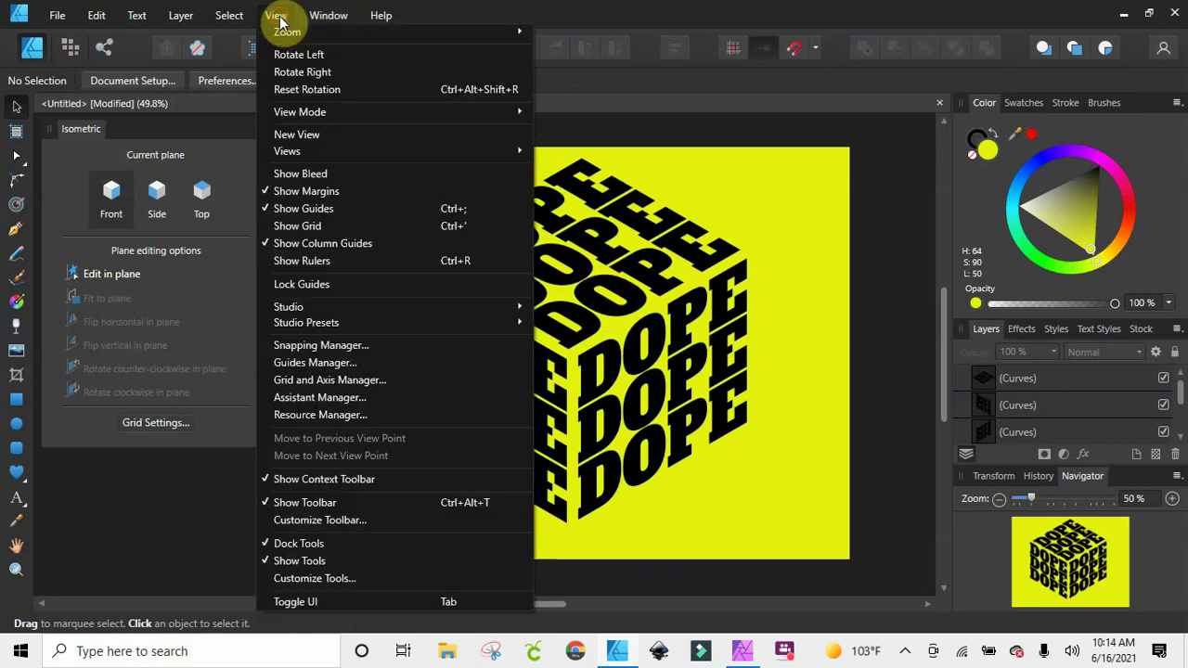
mouse_move(358, 309)
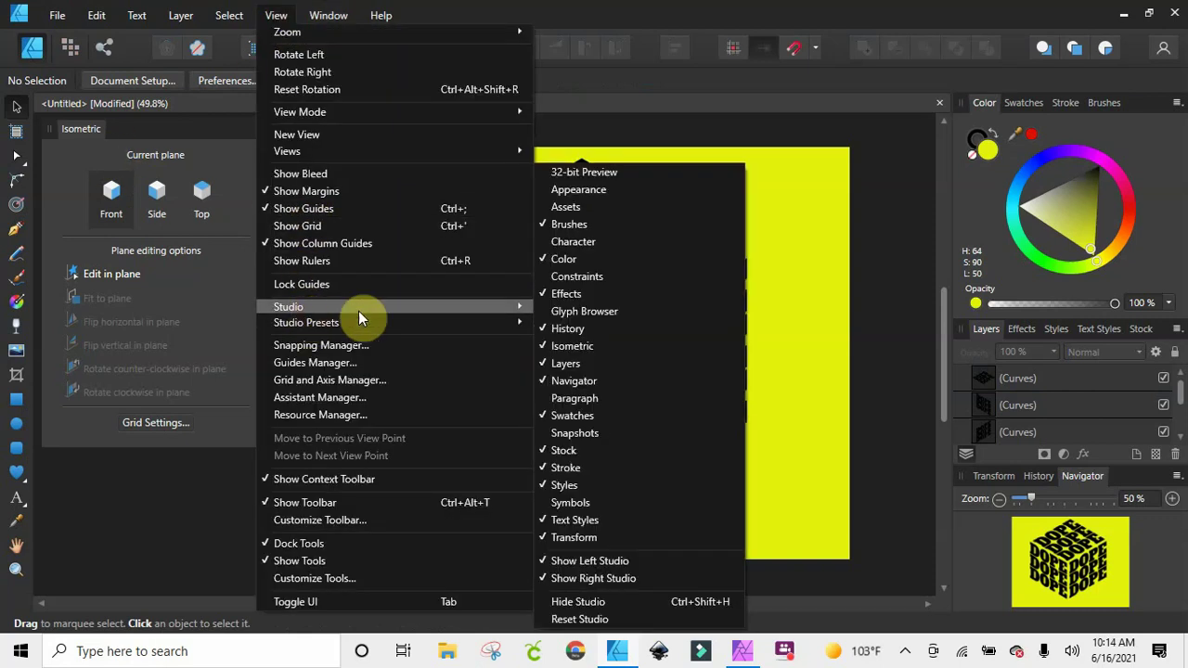
left_click(570, 89)
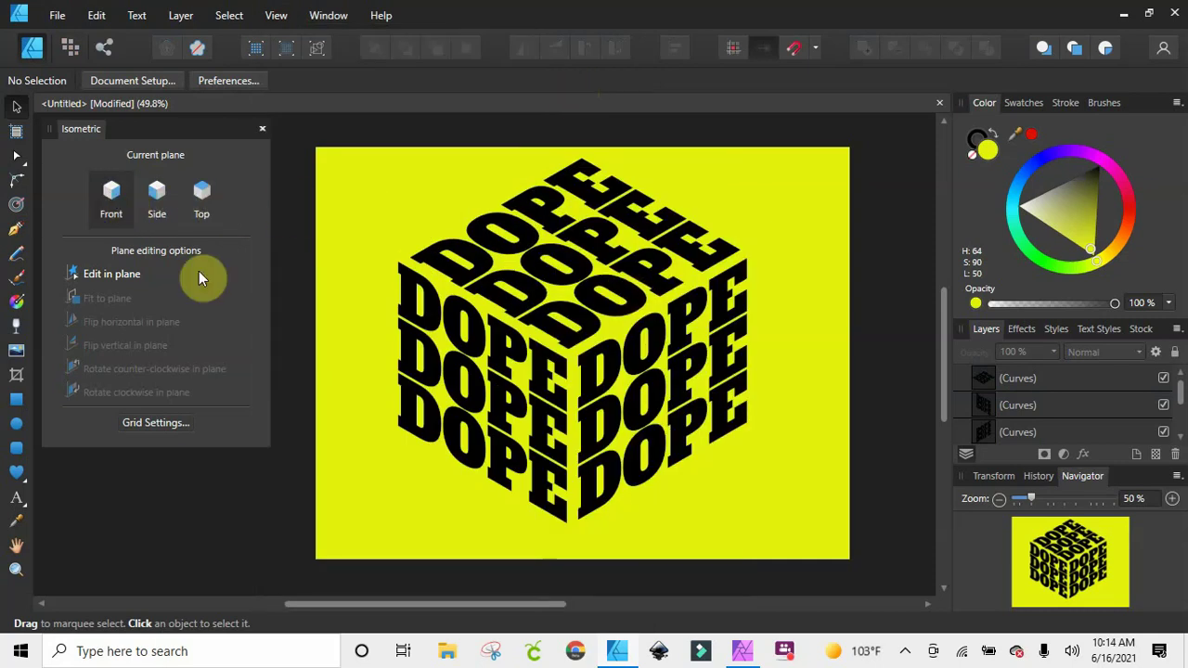
- Nudge the top DOPE face a couple of pixels up-left, then deselect
left_click(593, 286)
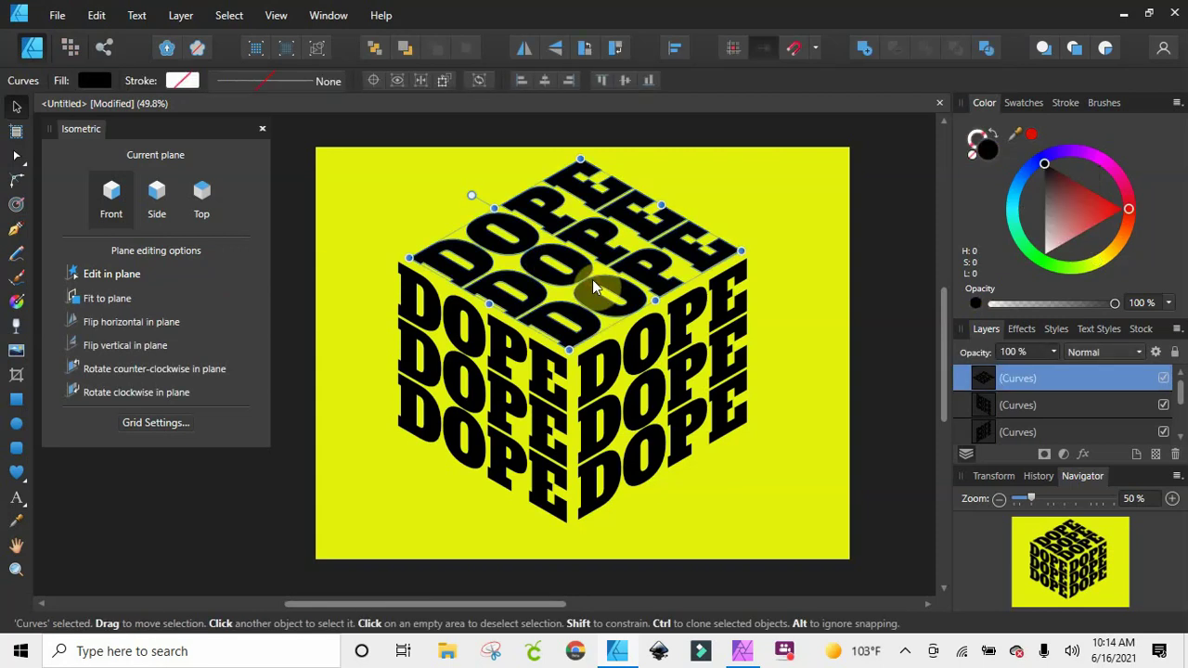
left_click_drag(592, 281, 590, 278)
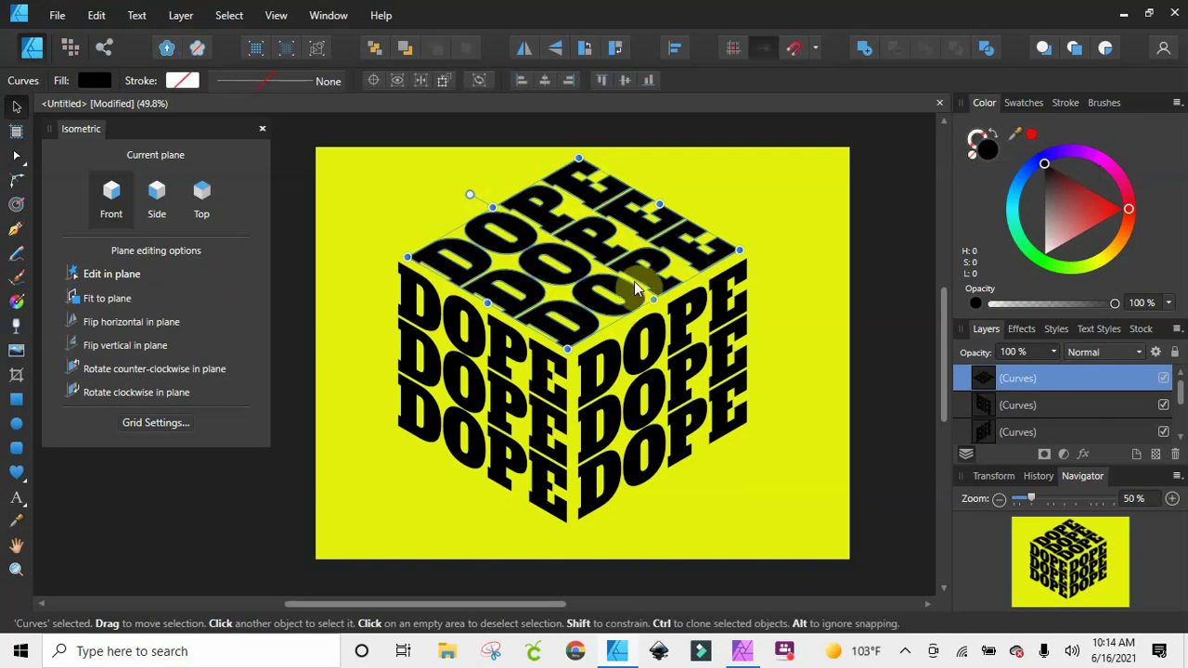
left_click(761, 217)
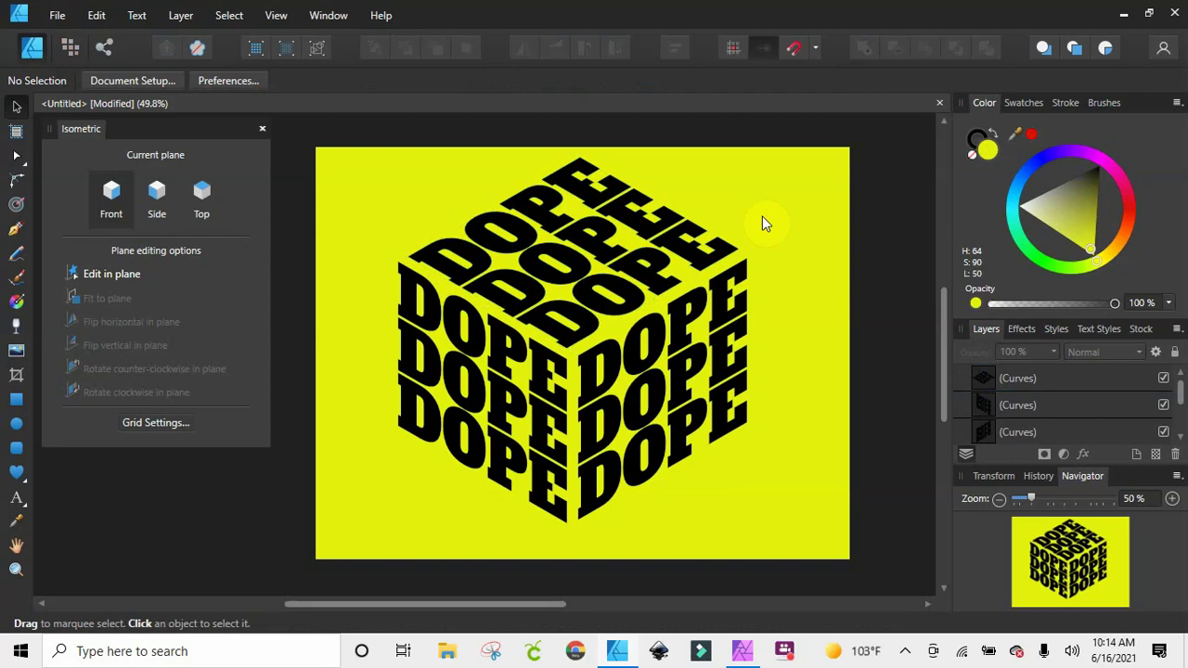